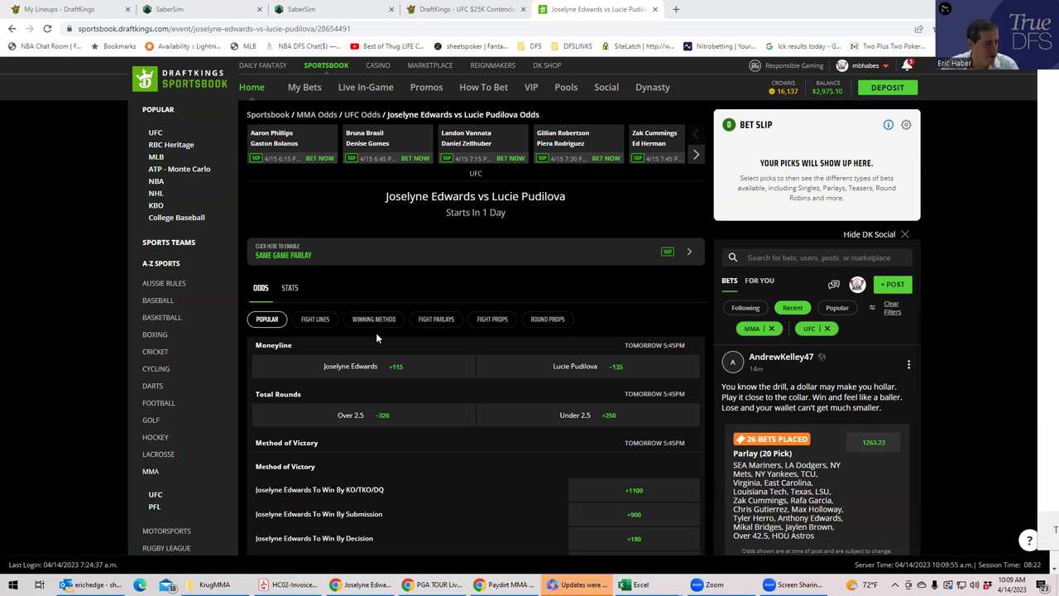
Step: Add Joselyne Edwards's moneyline against Lucie Pudilova to the bet slip with a $180 wager
click(395, 367)
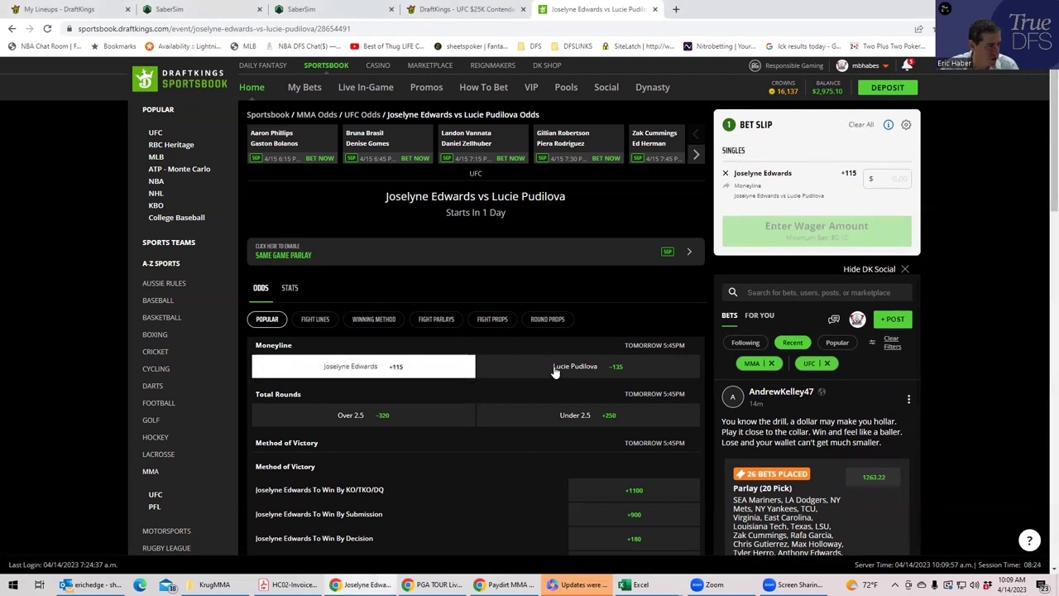
click(888, 176)
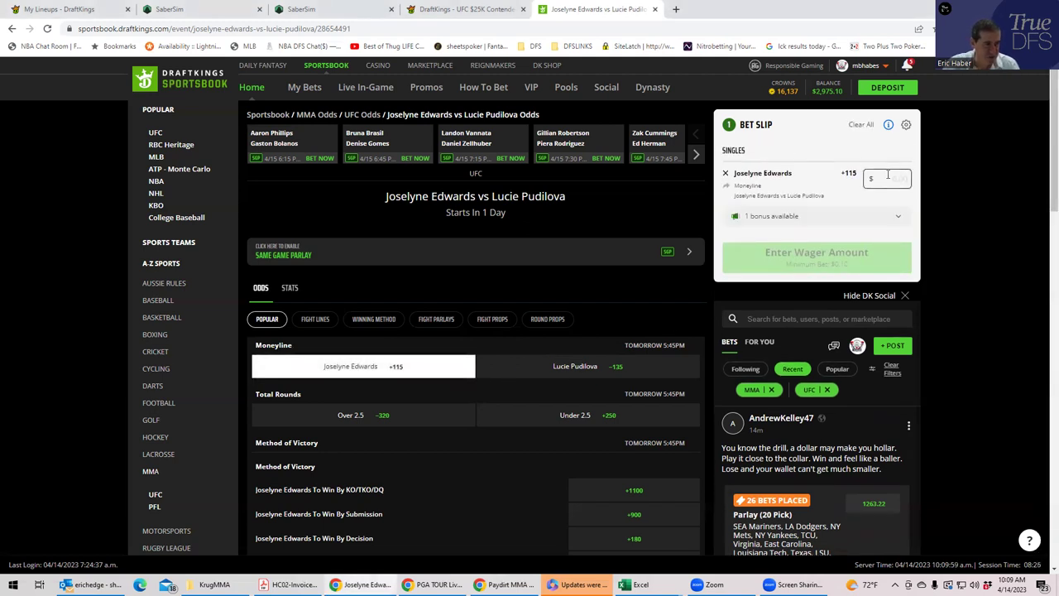
text(180)
click(840, 216)
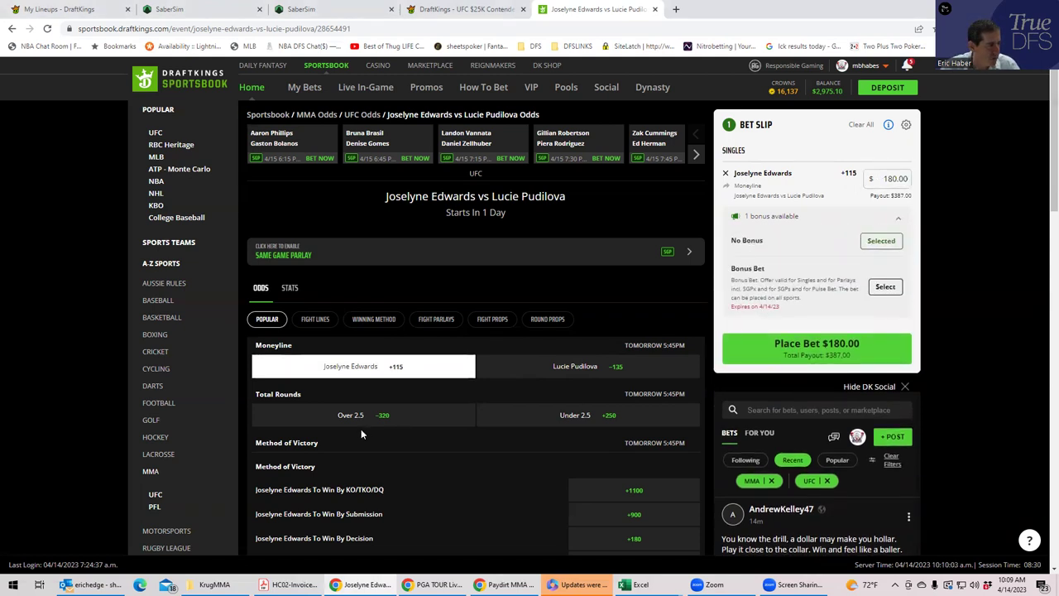
Step: Open the Aaron Phillips vs Gaston Bolanos fight and add Phillips's moneyline to the bet slip with a $180 wager
click(277, 142)
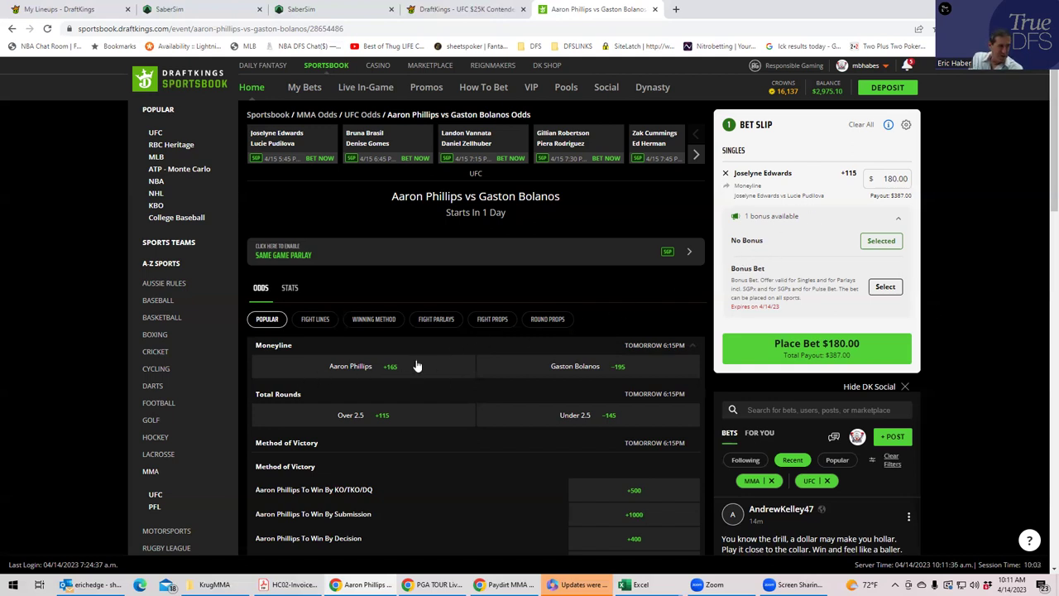
click(369, 372)
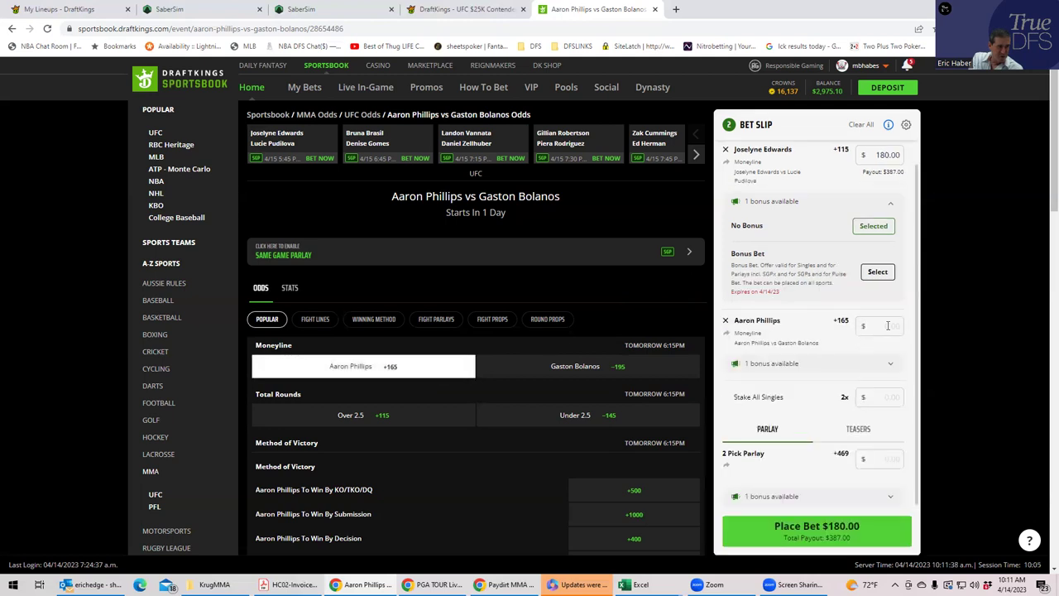
click(882, 325)
text(180)
click(798, 381)
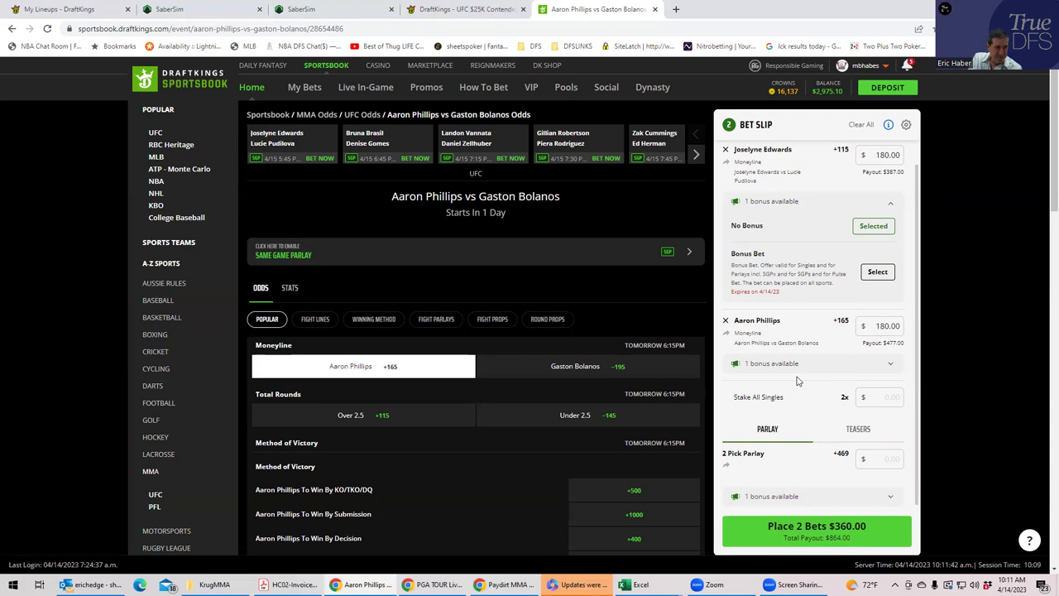
Step: Open the Bruna Brasil vs Denise Gomes fight and add Brasil's moneyline to the bet slip with a $180 wager
click(368, 142)
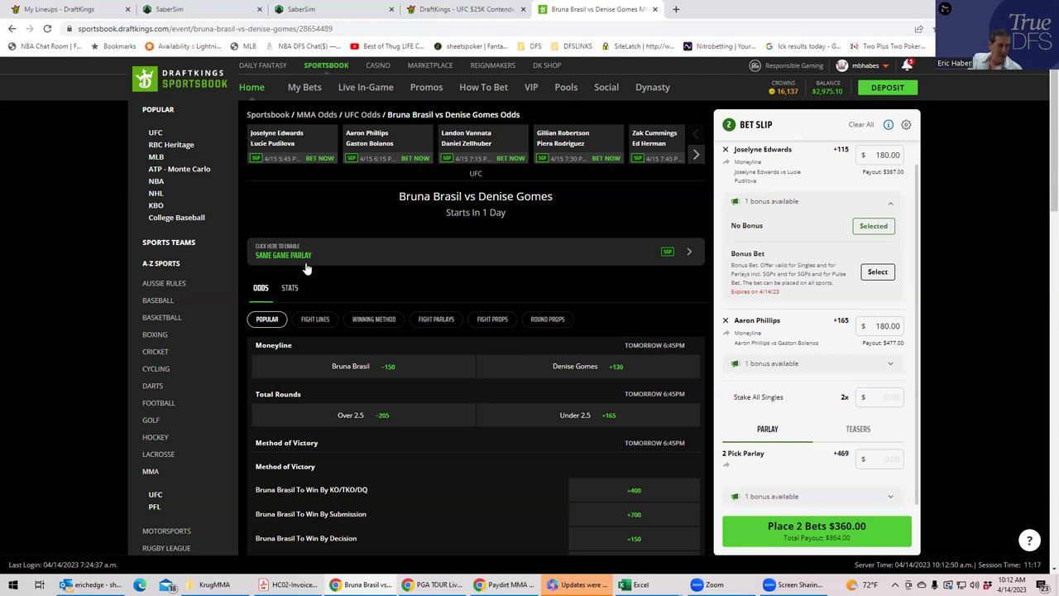
click(388, 371)
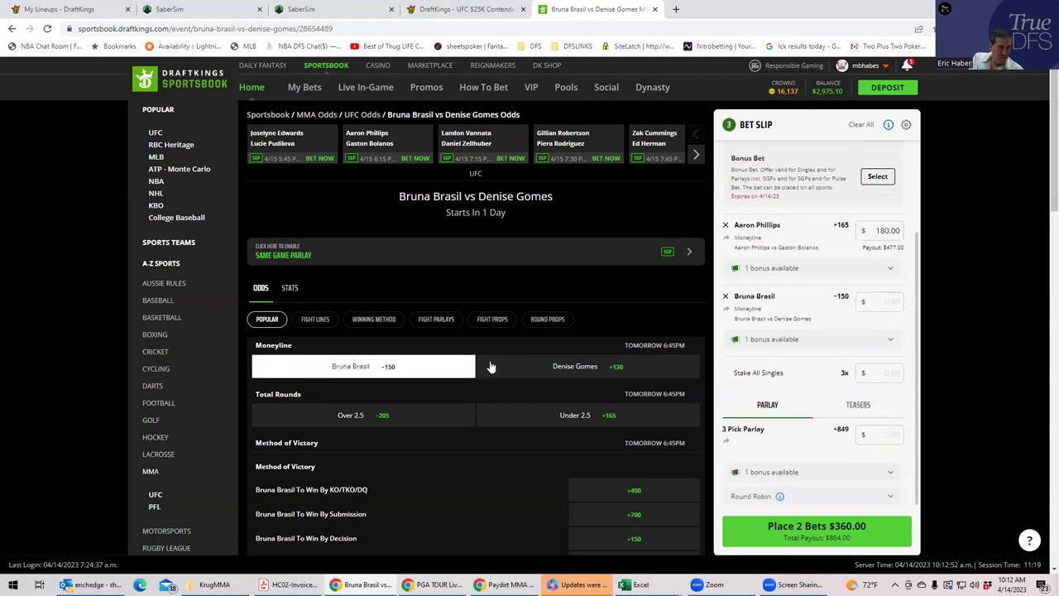
text(180)
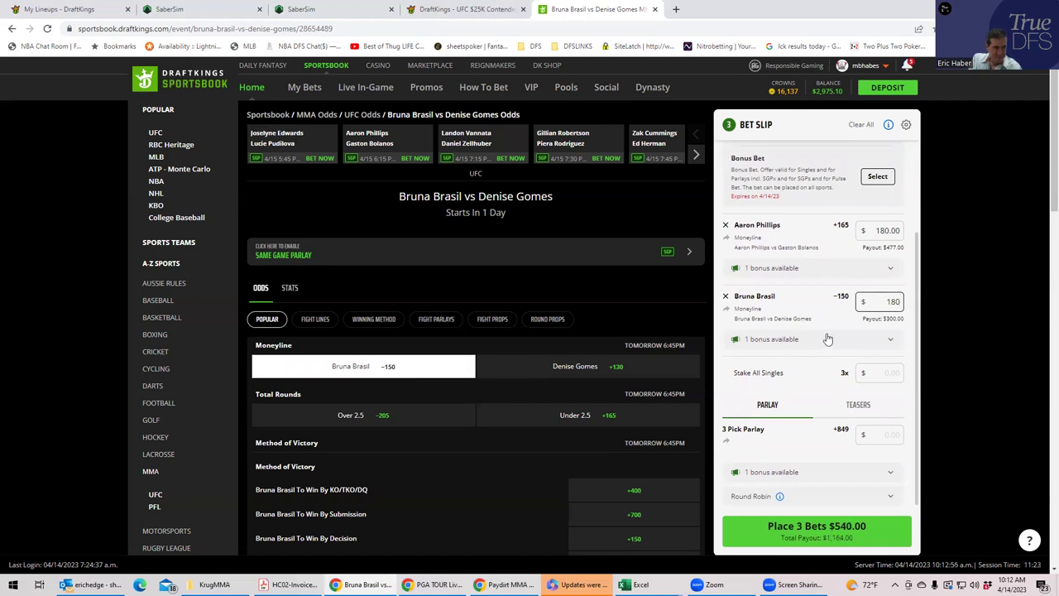
click(828, 340)
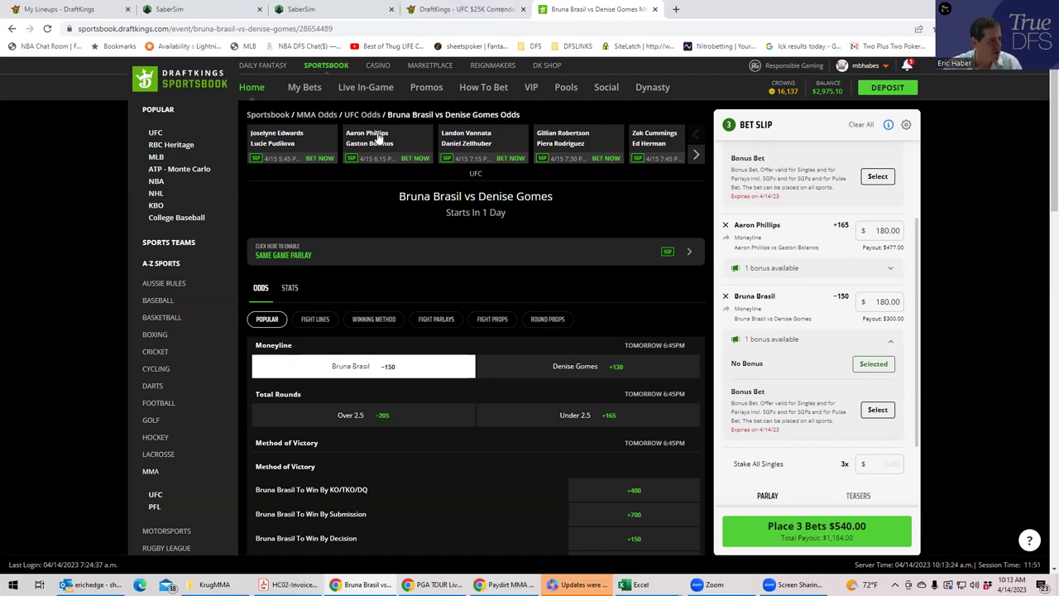
Step: Open the Landon Vannata vs Daniel Zellhuber fight and add Vannata's moneyline to the bet slip with a $180 wager
click(444, 149)
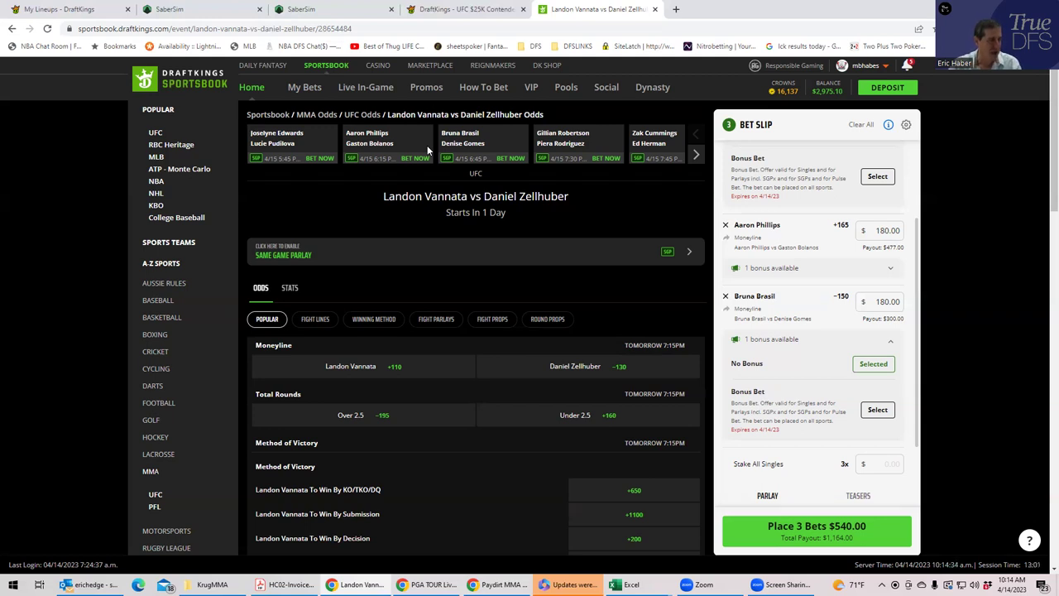
click(367, 370)
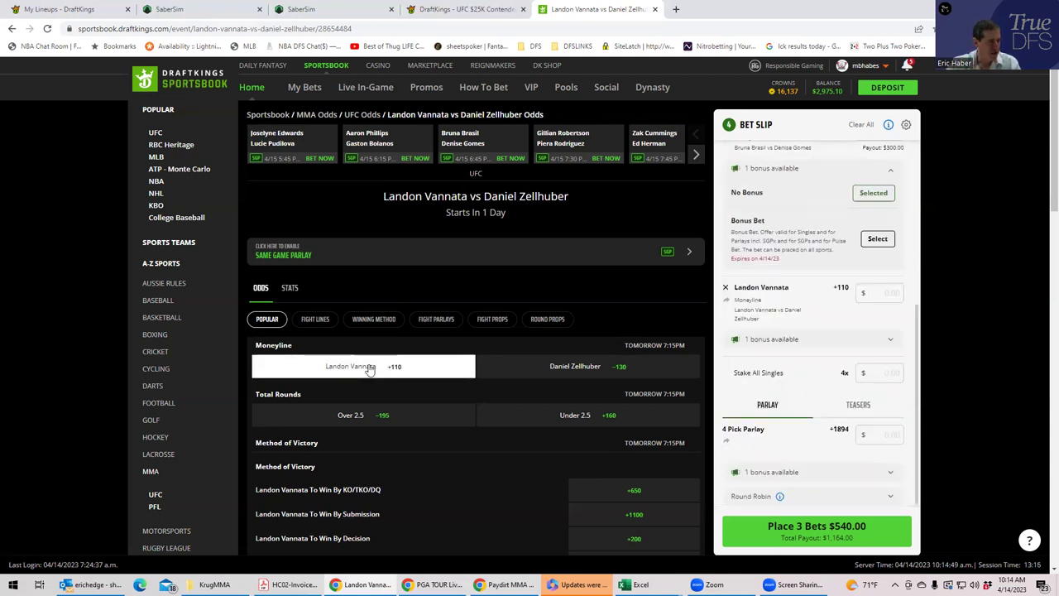
click(888, 296)
text(180)
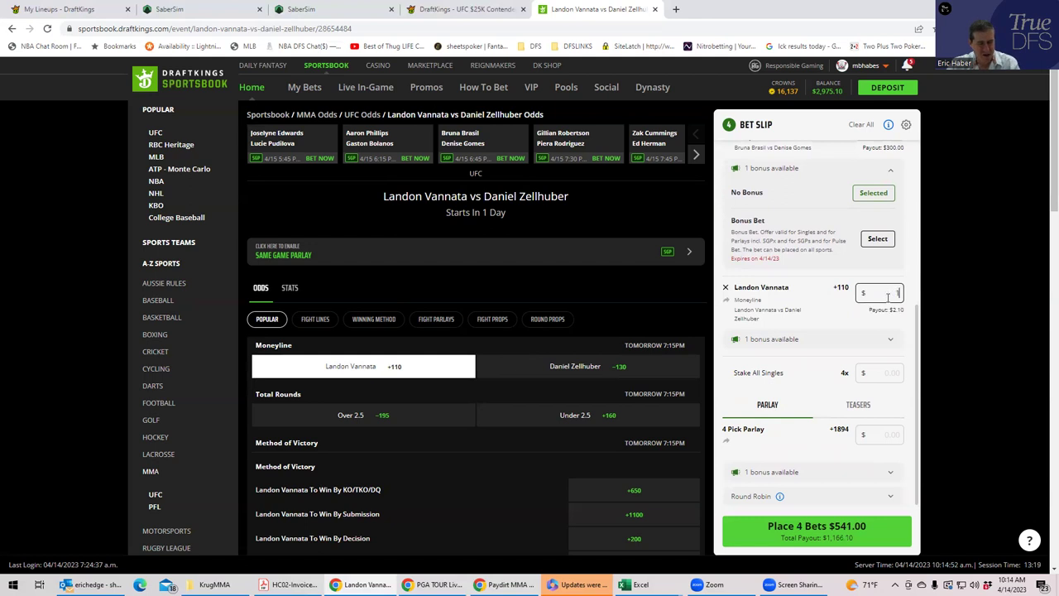
click(876, 340)
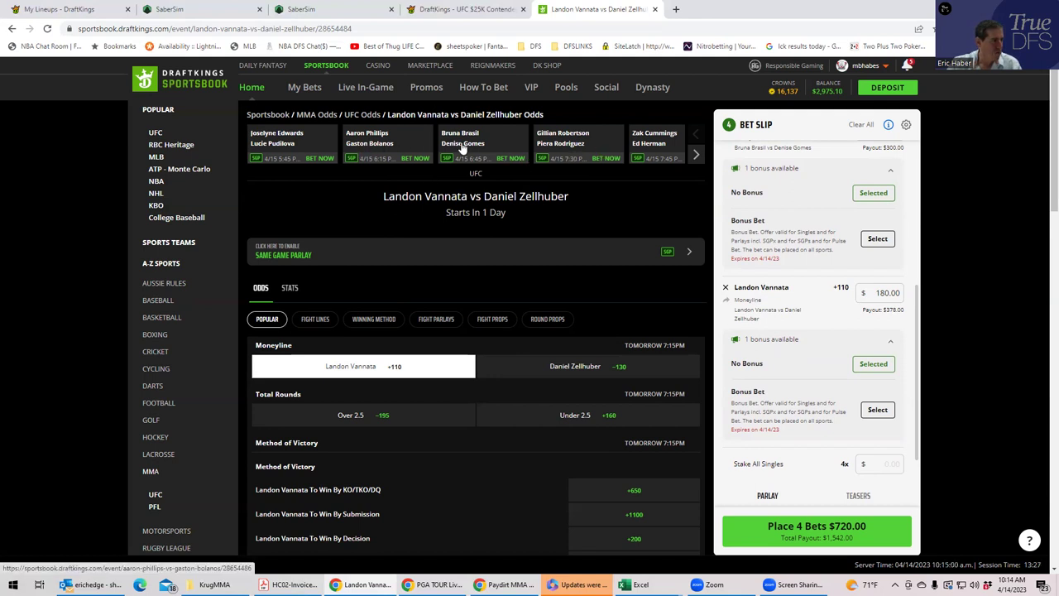
Step: Open the Gillian Robertson vs Piera Rodriguez fight and add Rodriguez's moneyline to the bet slip with a $180 wager
click(570, 140)
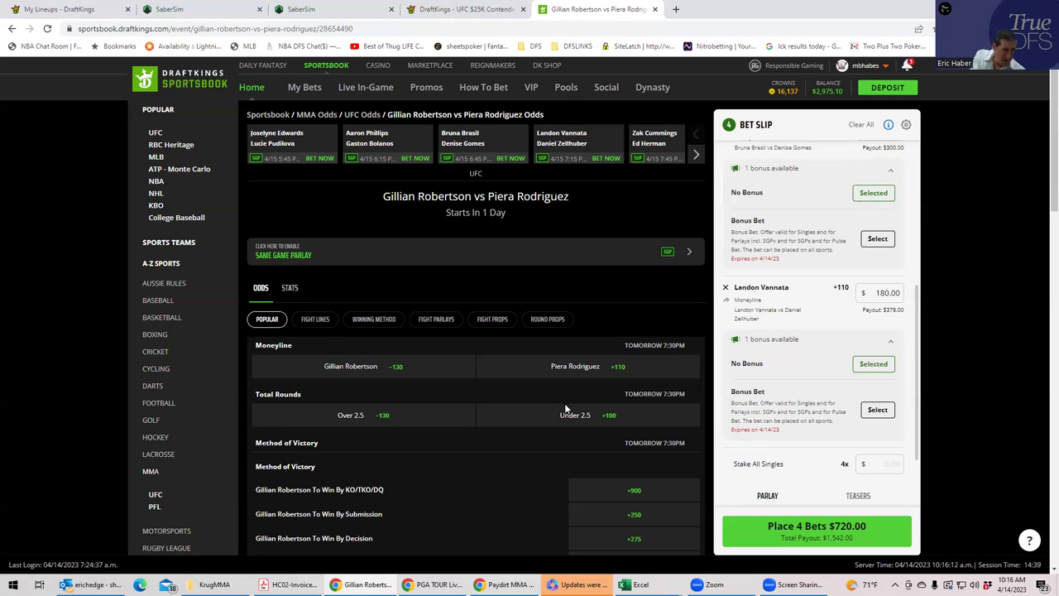
click(570, 370)
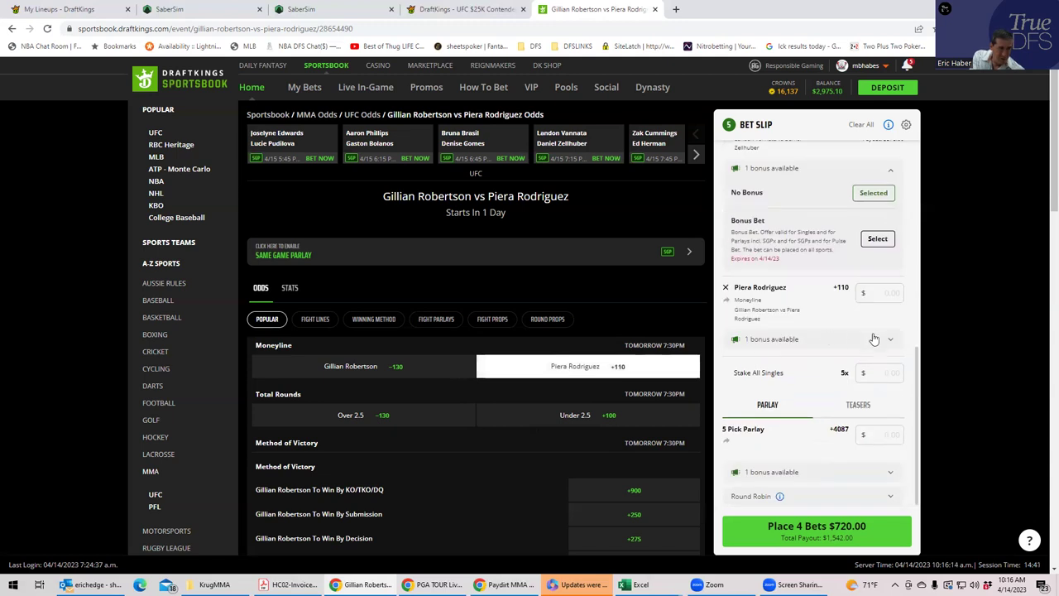
click(880, 294)
text(180)
click(849, 341)
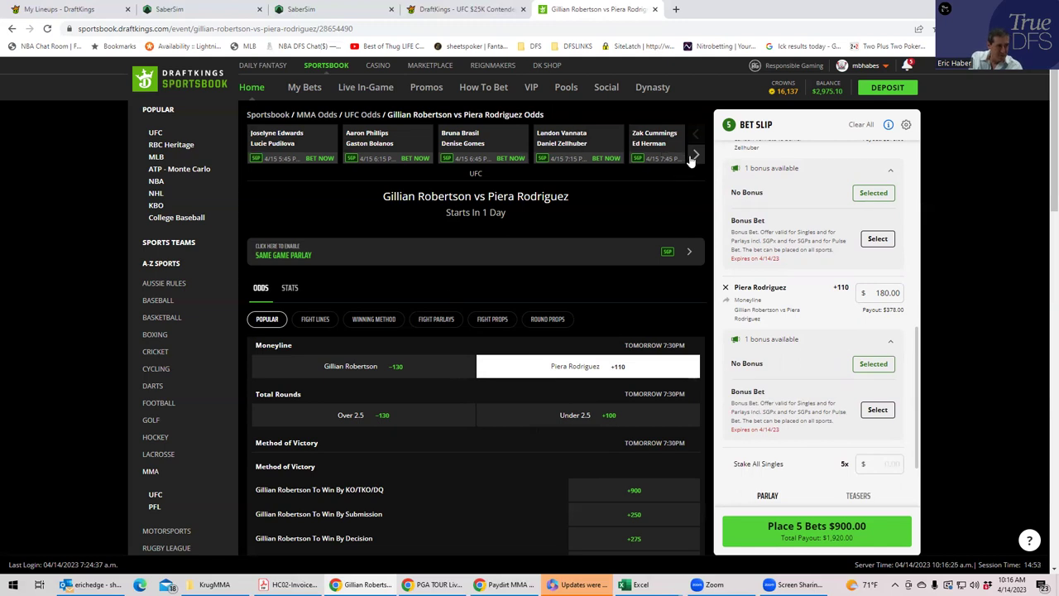
Step: In the Zak Cummings vs Ed Herman fight, add Cummings to win by KO/TKO/DQ or Submission to the bet slip with a $180 wager
click(641, 148)
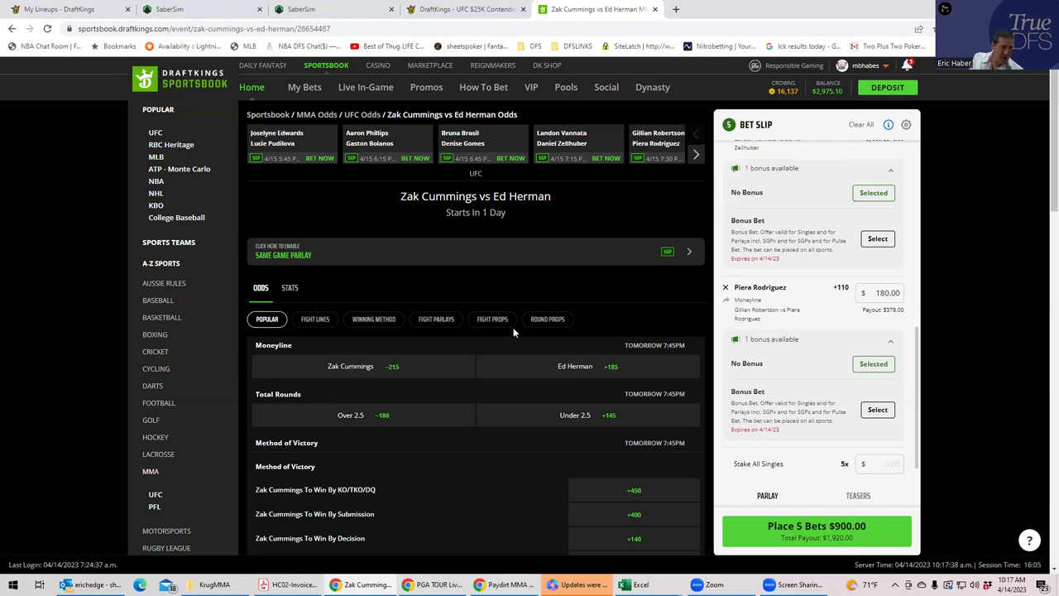
click(543, 322)
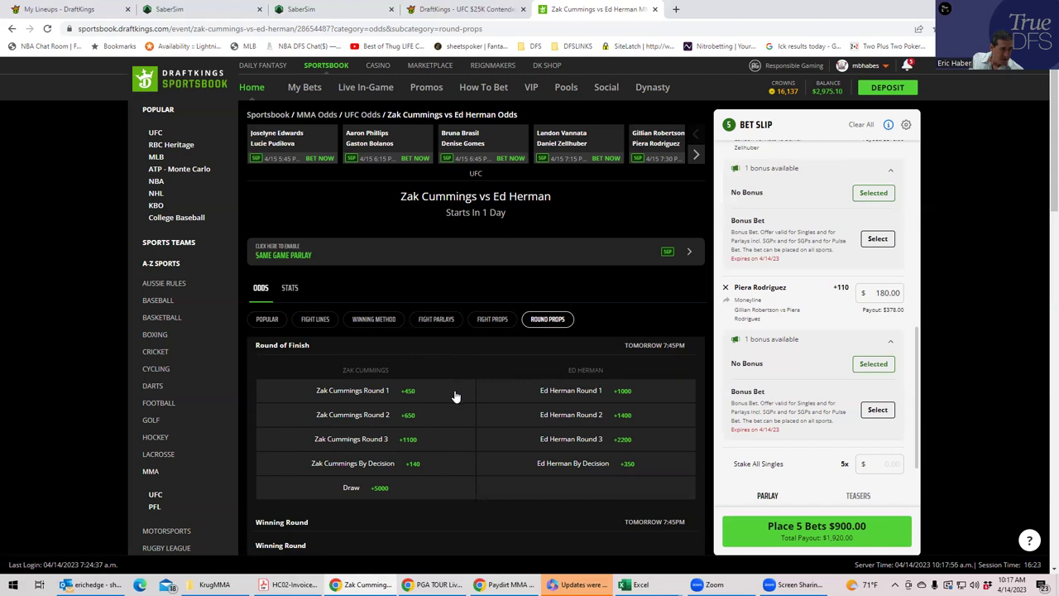
click(369, 323)
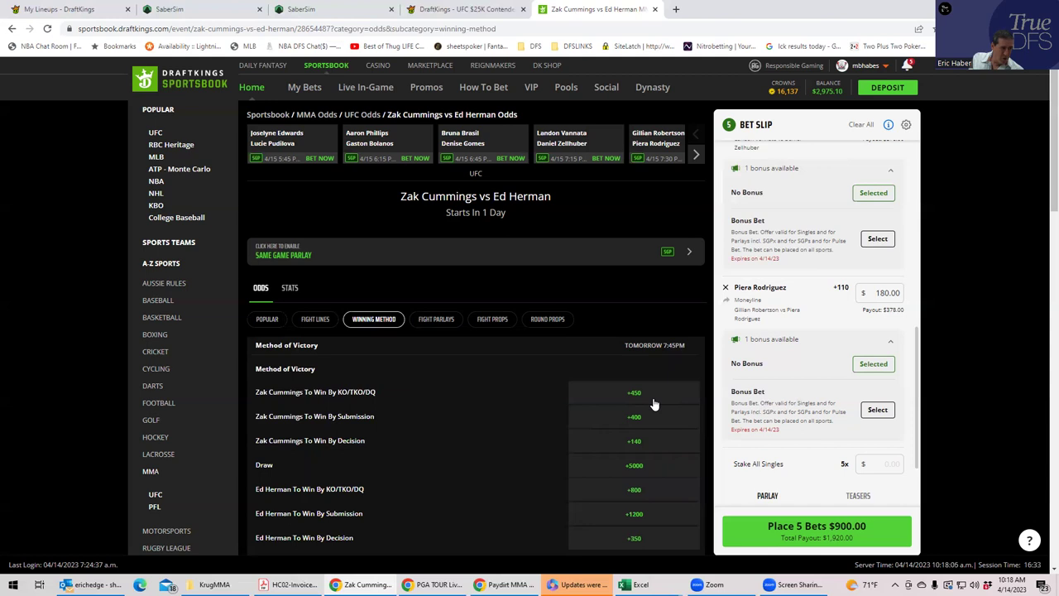
scroll(590, 451, down, 3)
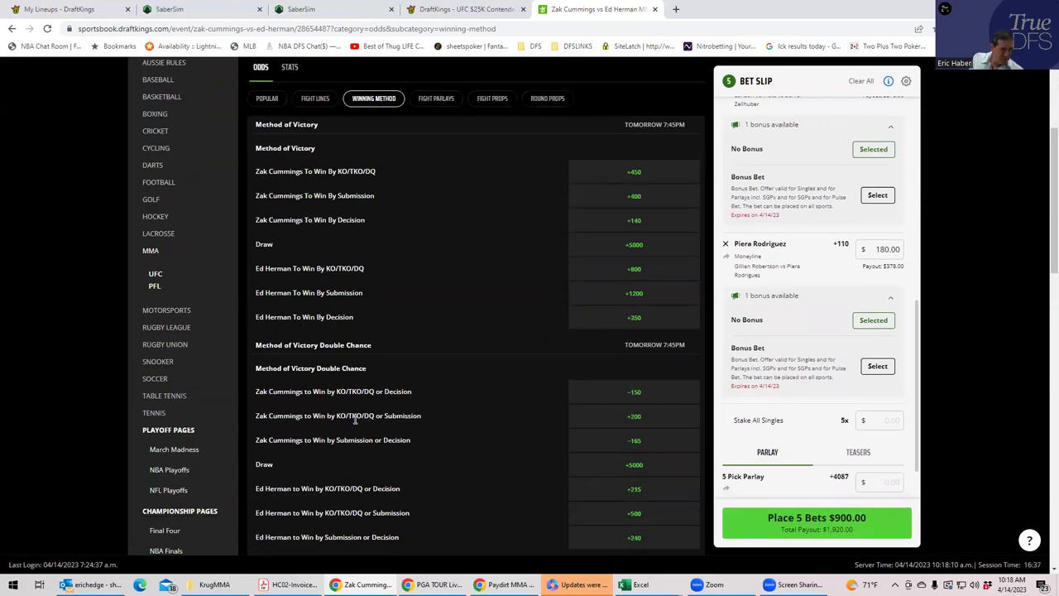
click(630, 420)
click(880, 284)
text(180)
click(750, 333)
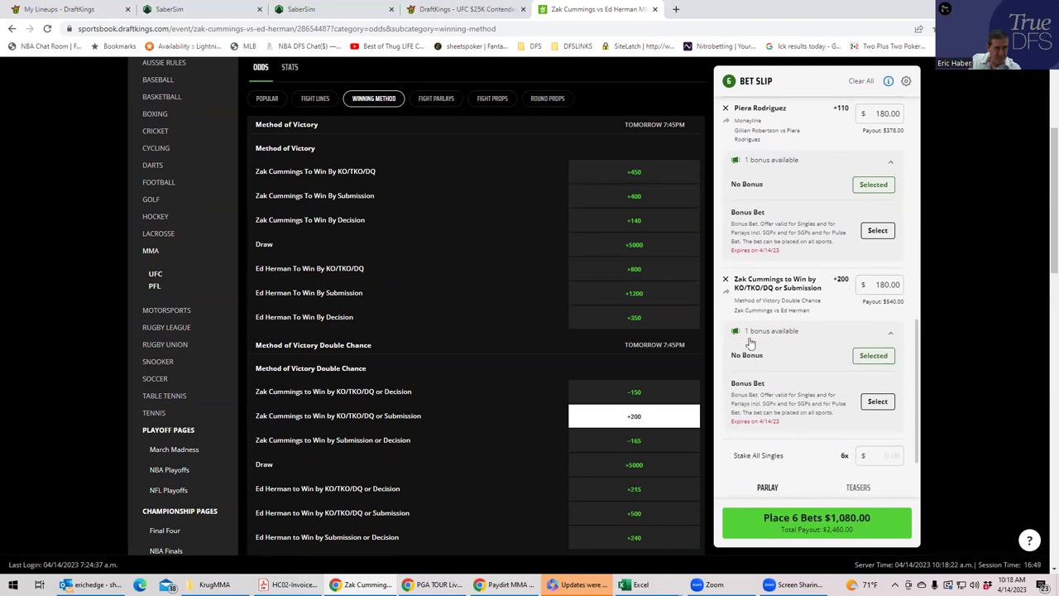
Step: In the Brandon Royval vs Matheus Nicolau fight's round props, add Royval By Decision to the bet slip with a $180 wager
scroll(531, 137, up, 3)
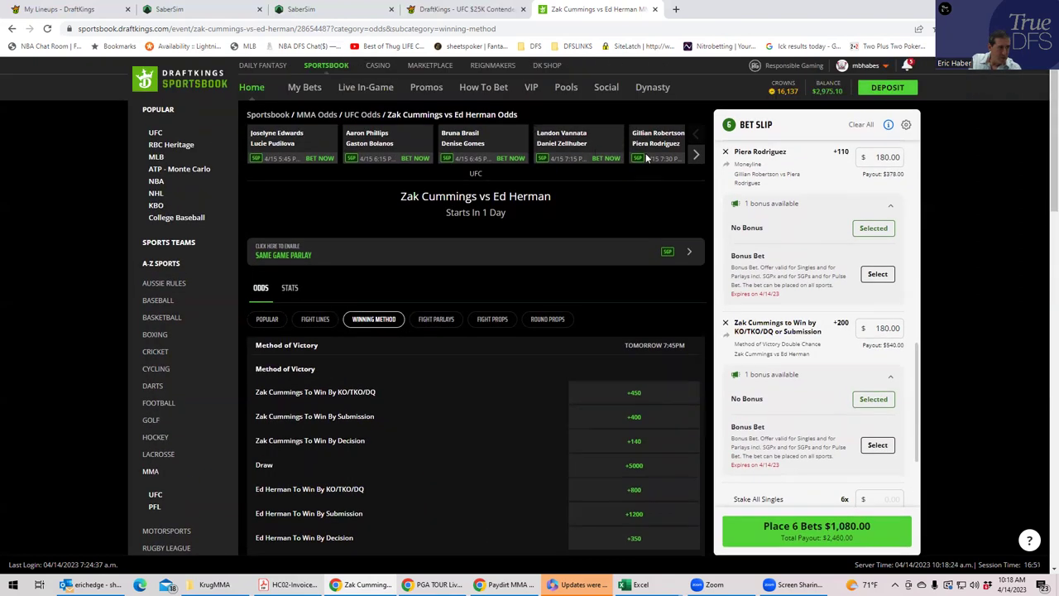
click(696, 155)
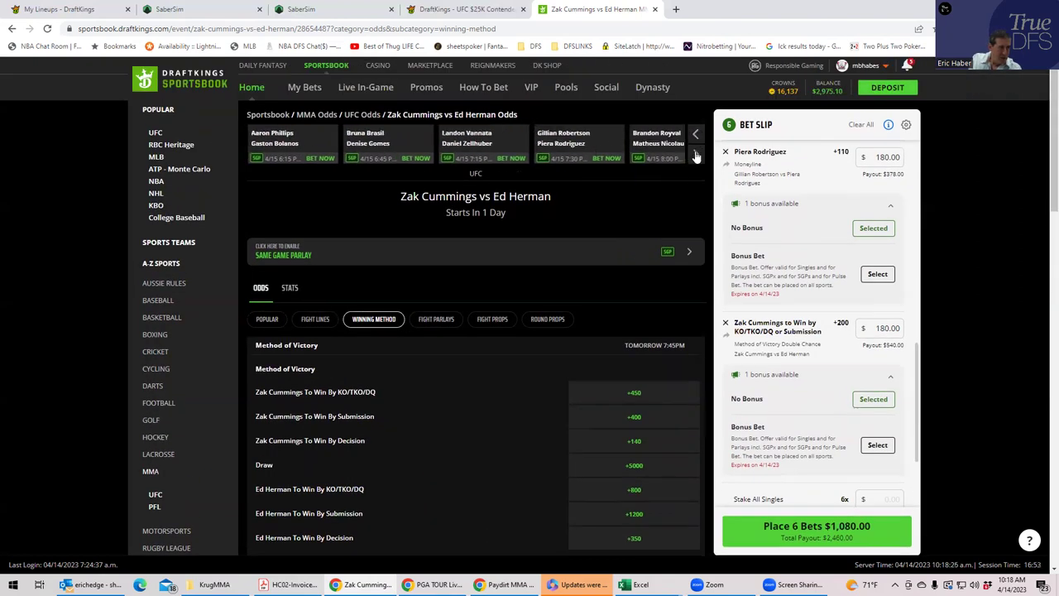
click(649, 144)
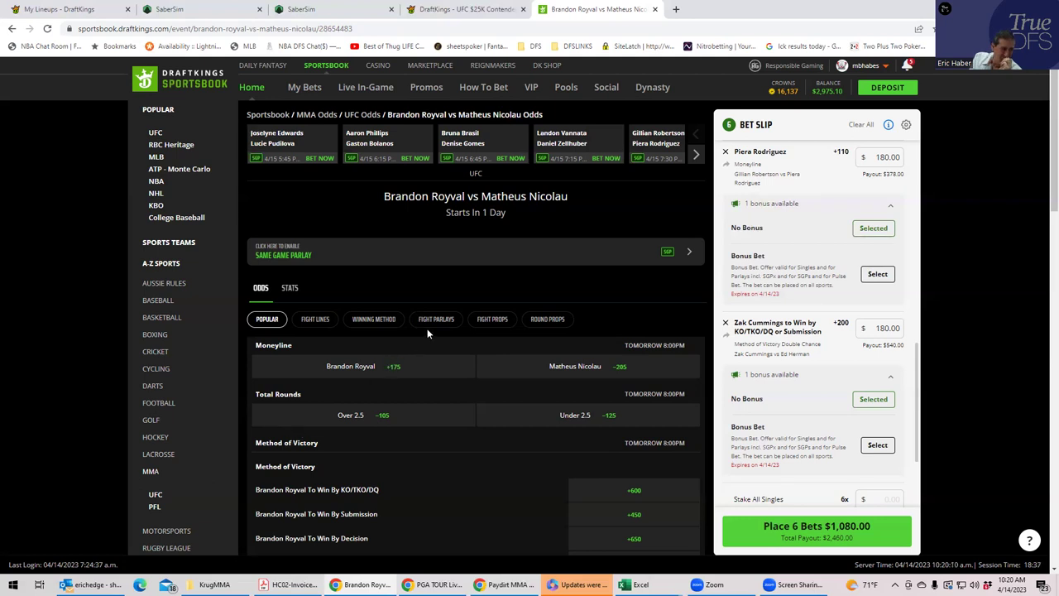
click(537, 323)
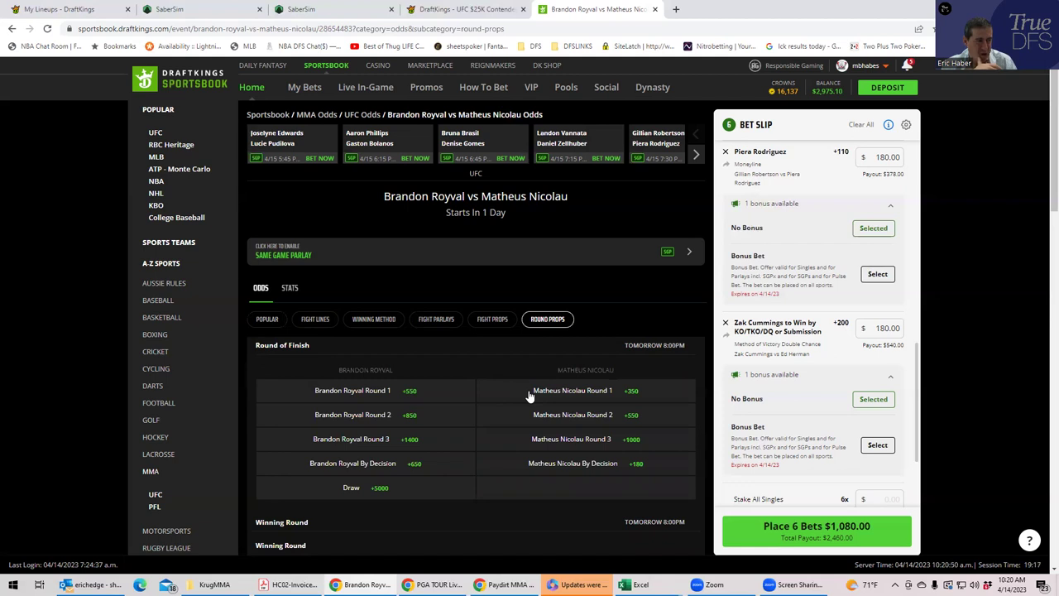
click(349, 466)
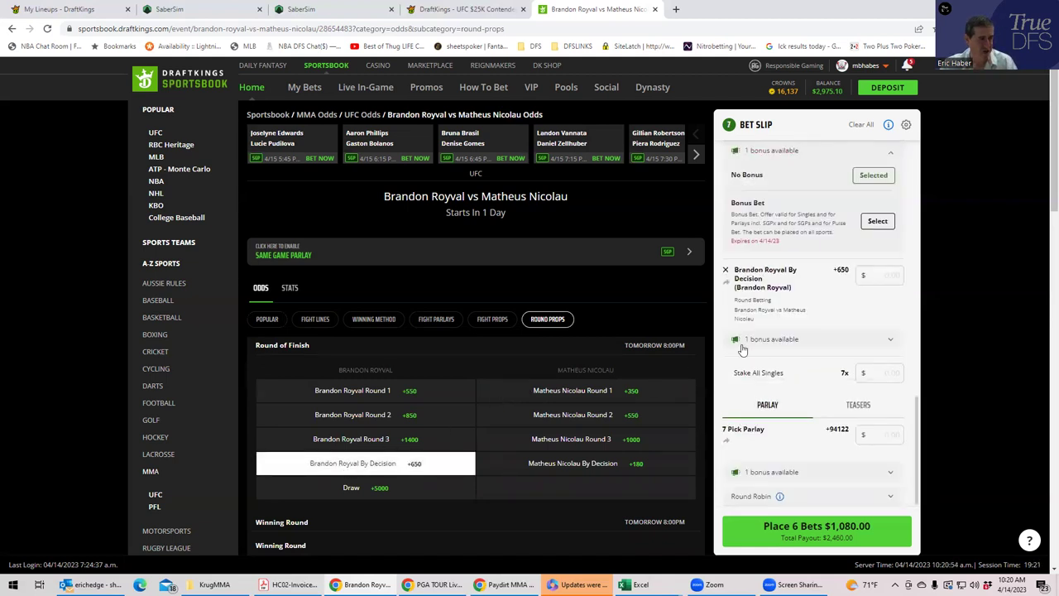
click(879, 275)
text(180)
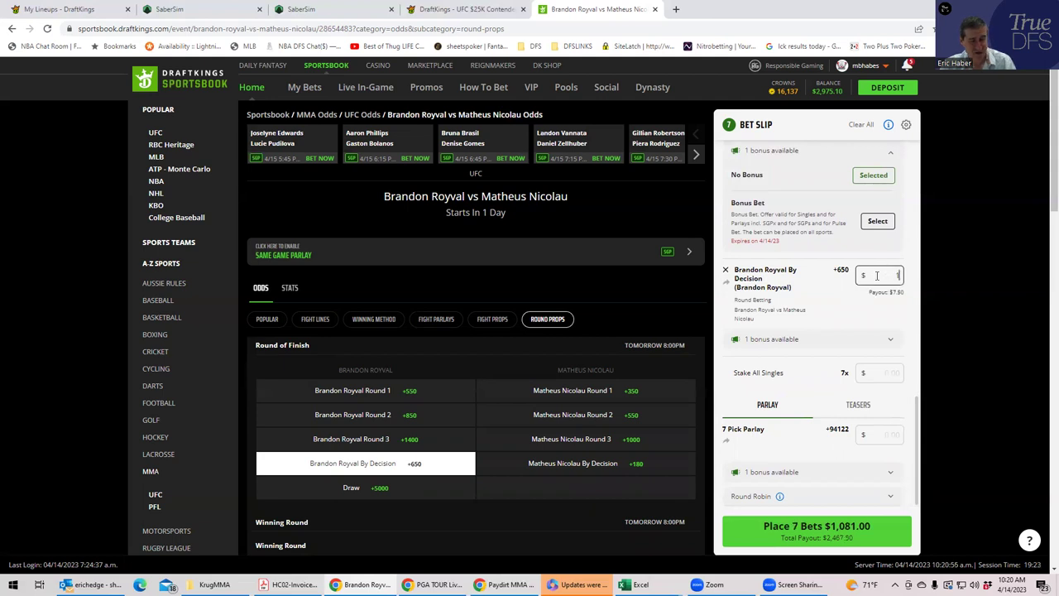
click(870, 318)
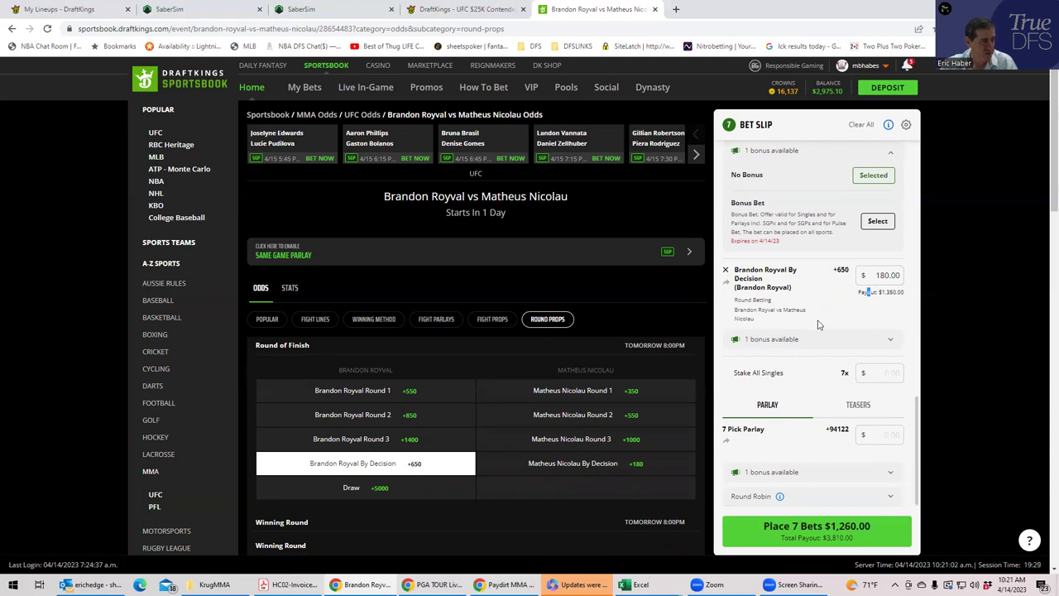
click(831, 302)
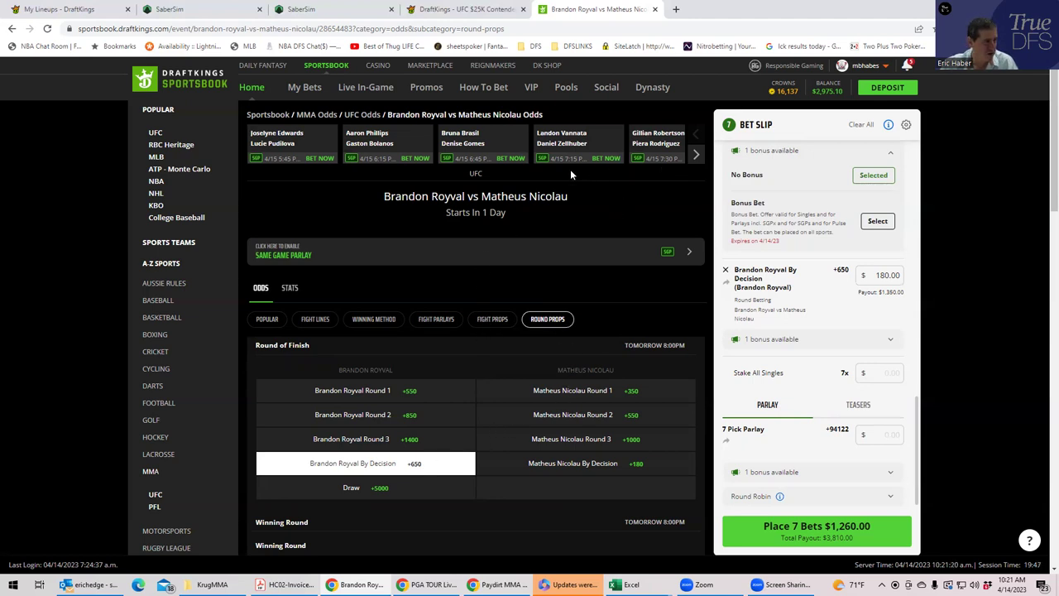
Step: Open the Bill Algeo vs TJ Brown fight and add Brown's moneyline to the bet slip with a $180 wager
click(694, 155)
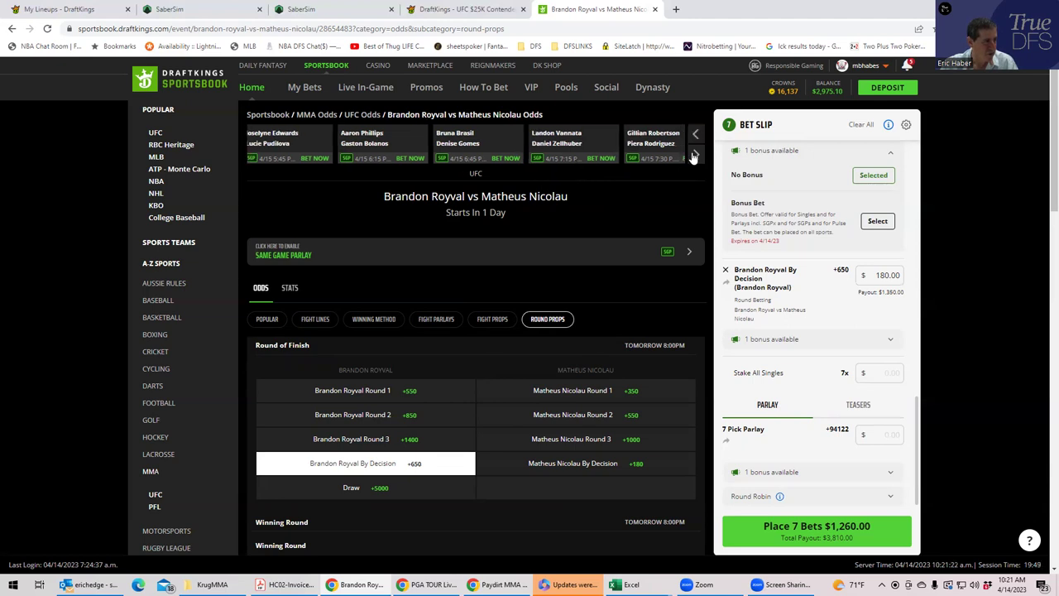
click(694, 156)
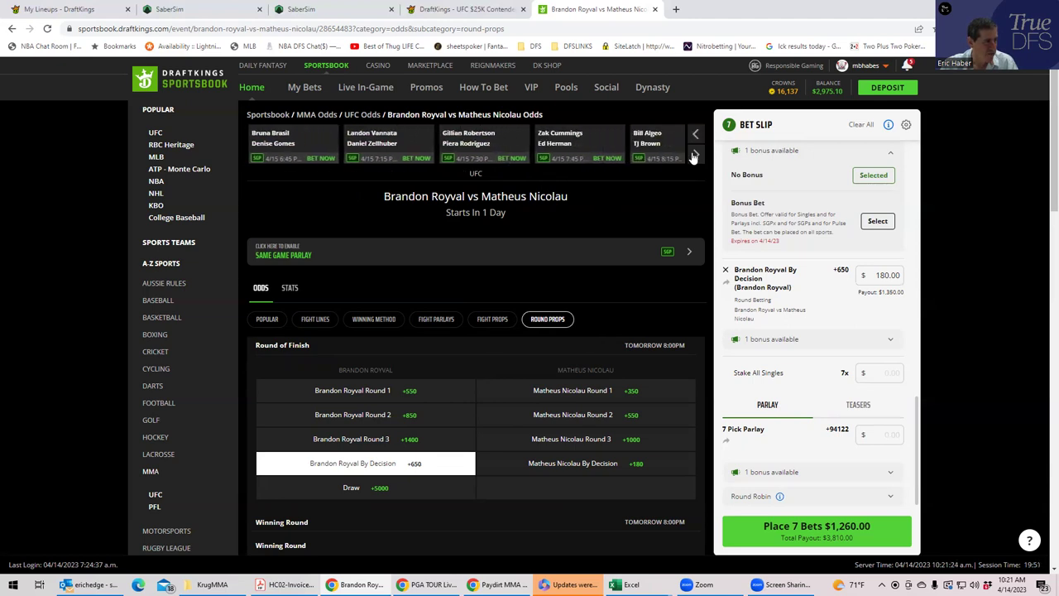
click(652, 145)
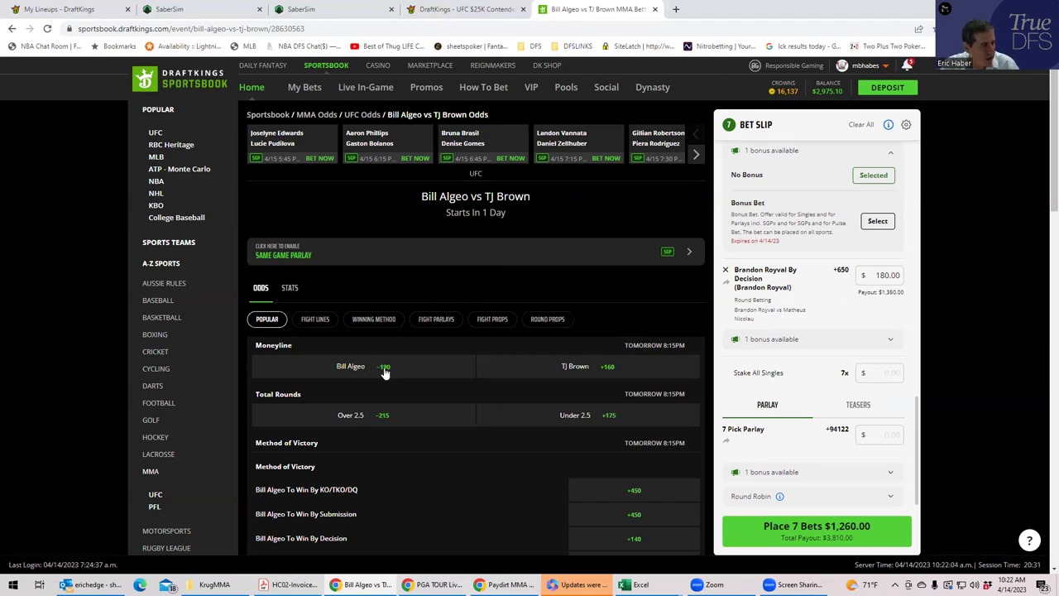
click(582, 367)
click(879, 300)
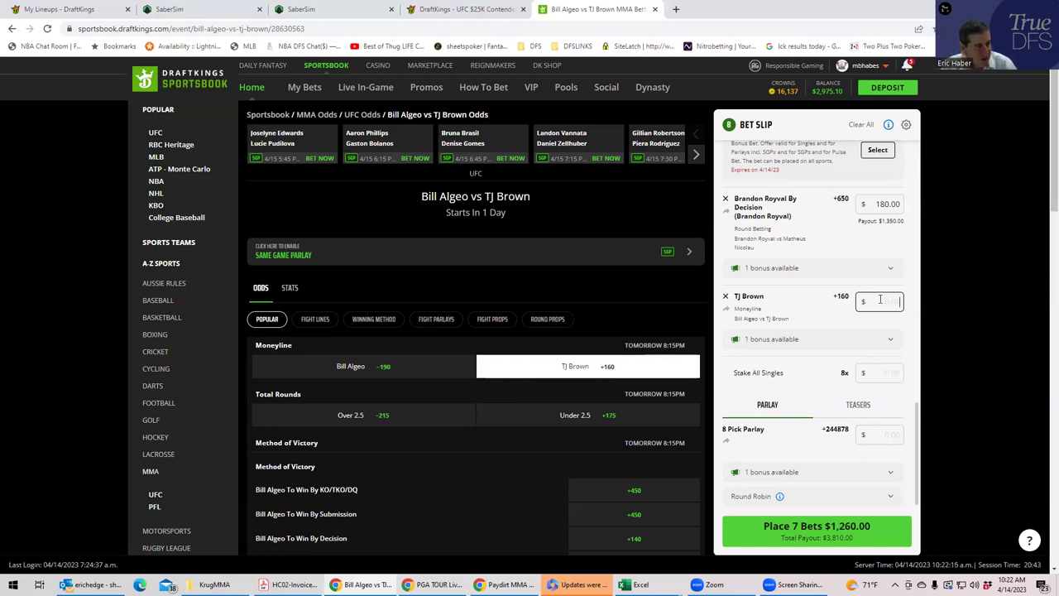
text(180)
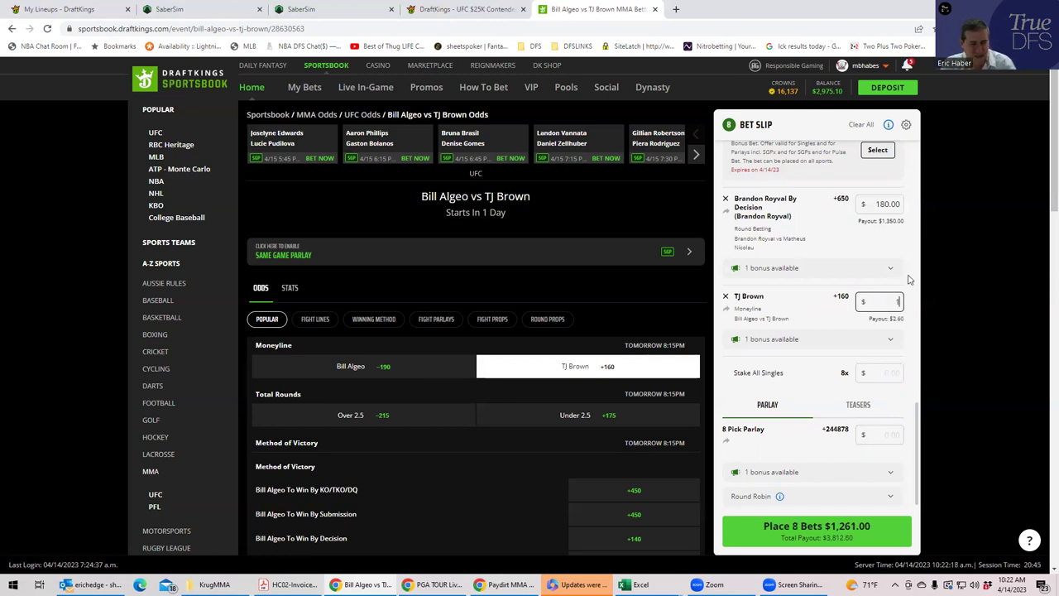
Step: Open the Clay Guida vs Rafa Garcia fight from the UFC event list
click(889, 270)
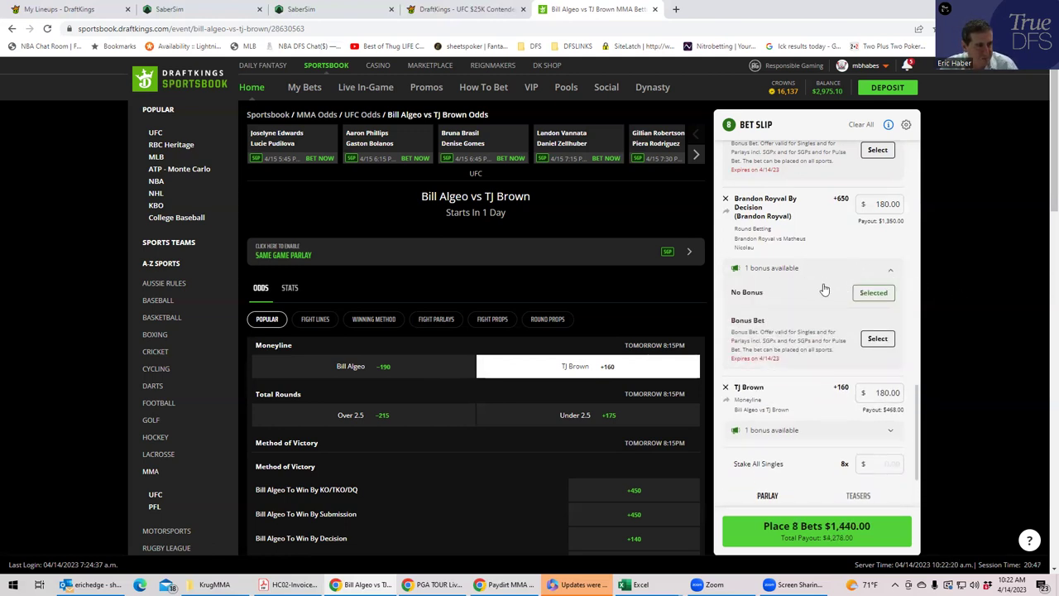
click(696, 156)
click(696, 156)
click(696, 156)
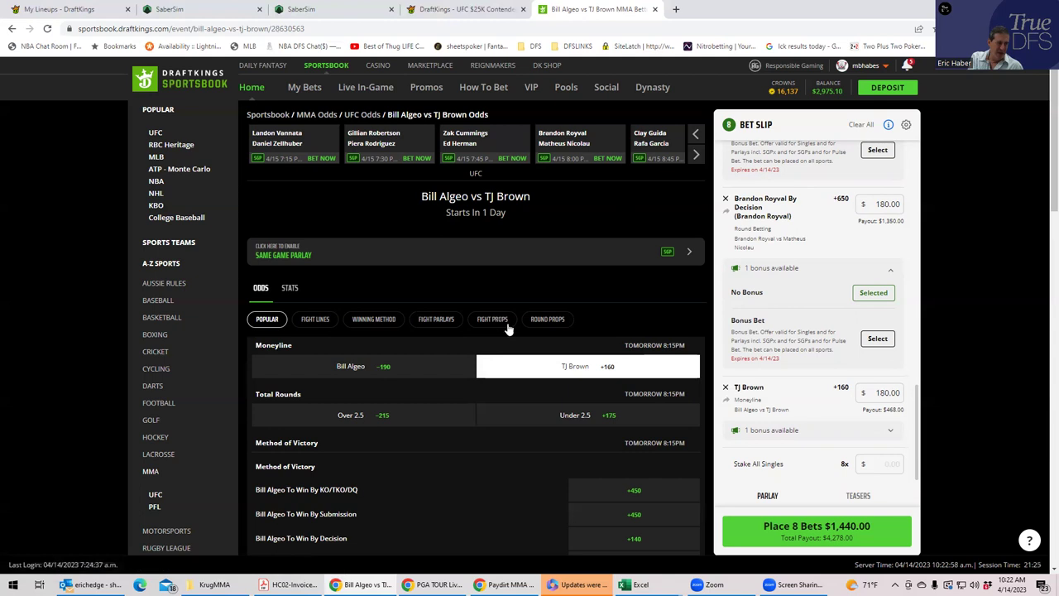
click(654, 137)
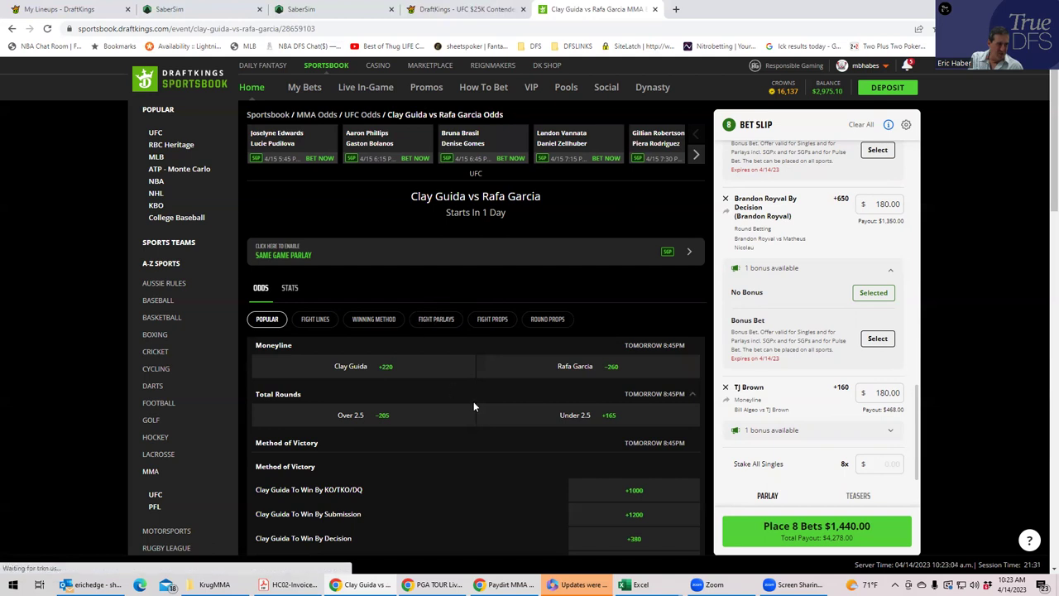
Step: Add Rafa Garcia To Win By Decision to the bet slip with a $180 wager
scroll(491, 430, down, 3)
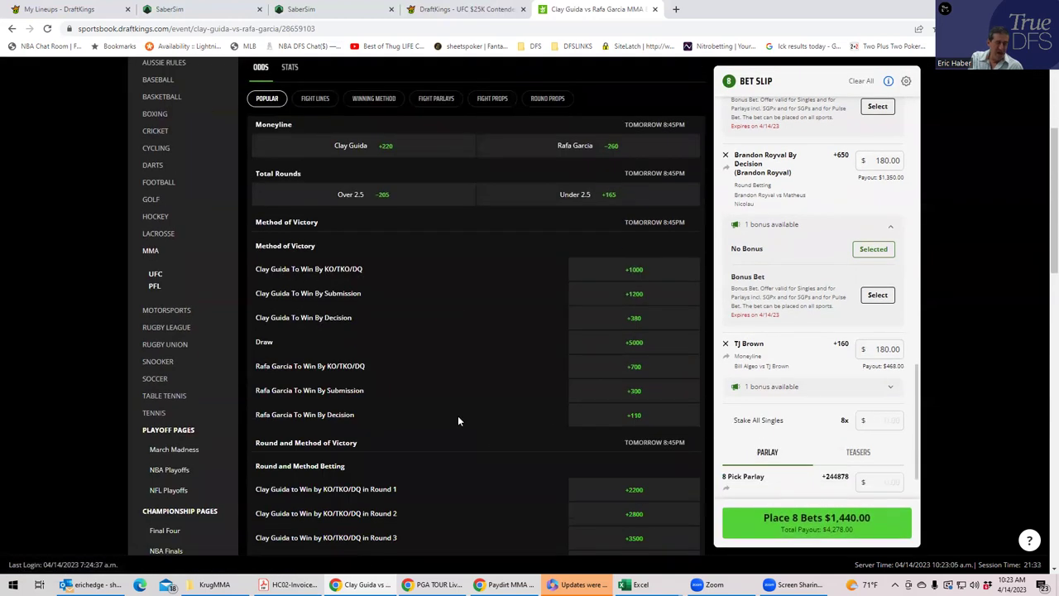
click(637, 416)
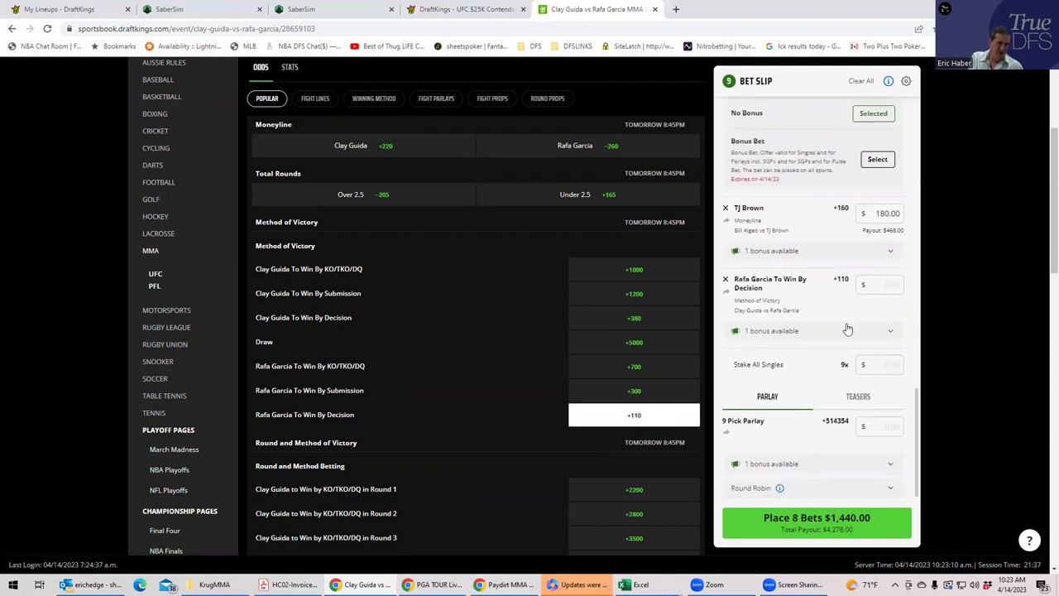
click(874, 284)
text(180)
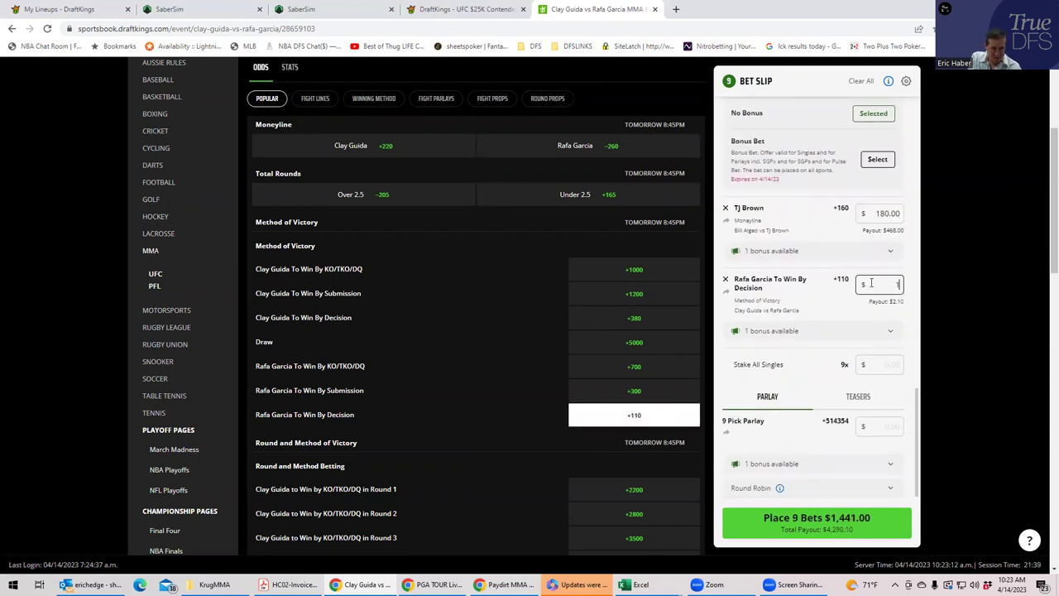
click(861, 322)
Step: Open the Pedro Munhoz vs Chris Gutierrez fight from the UFC event list
scroll(586, 214, up, 3)
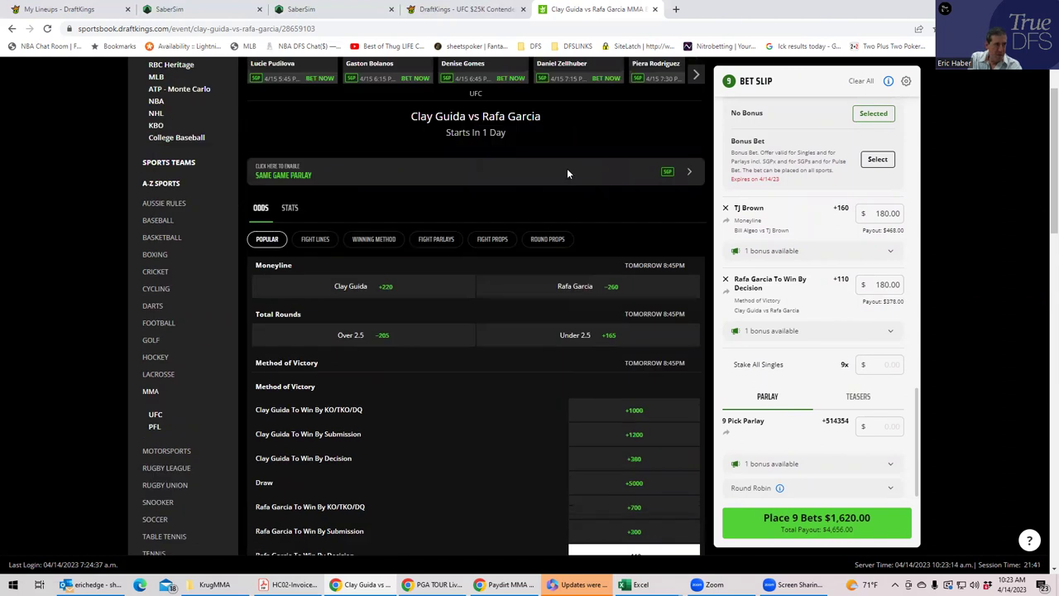
click(696, 157)
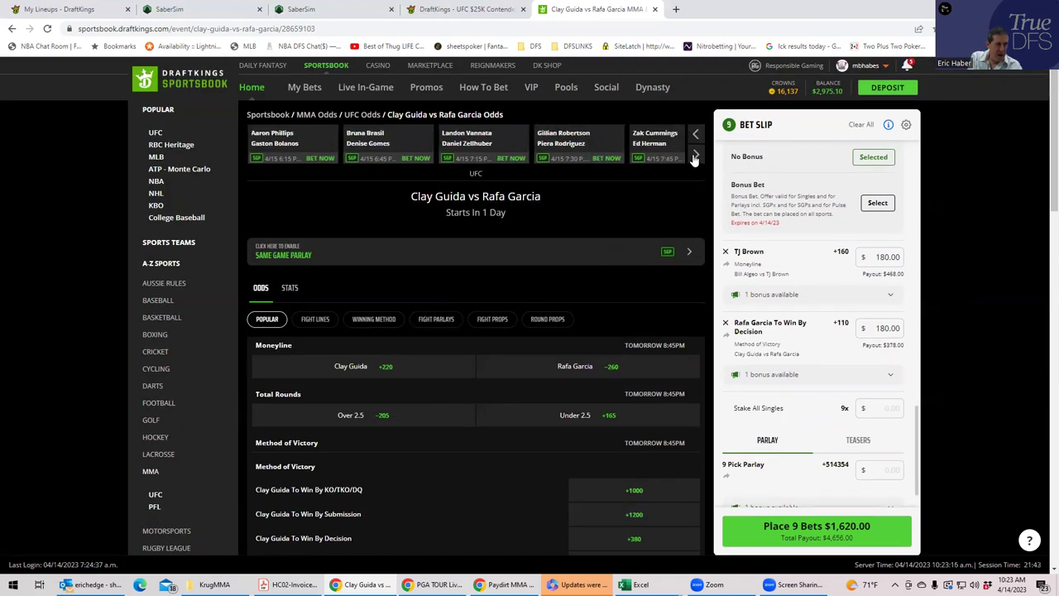
click(695, 157)
click(696, 156)
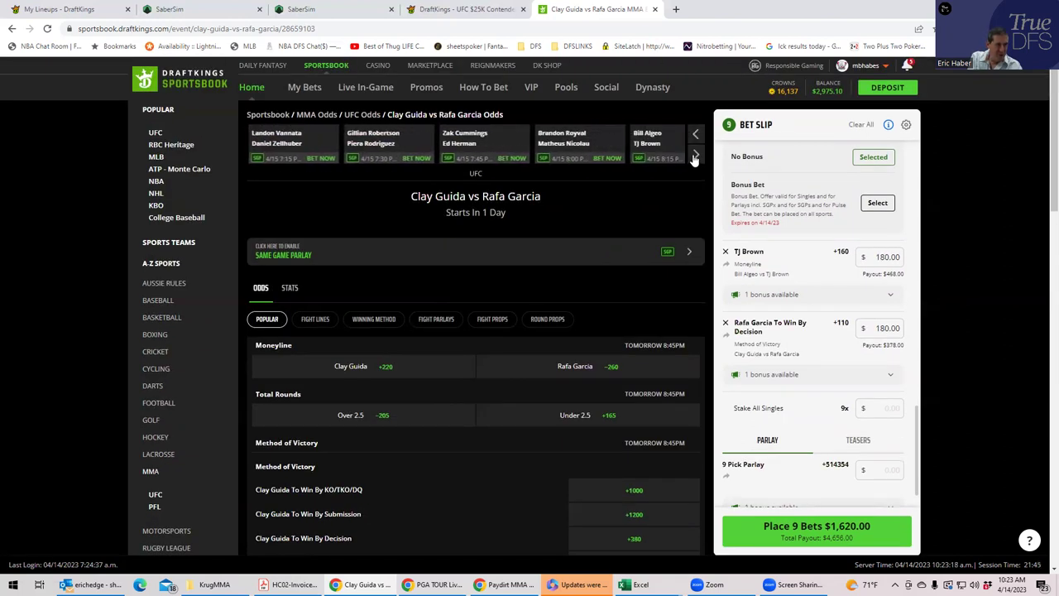
click(695, 156)
click(696, 157)
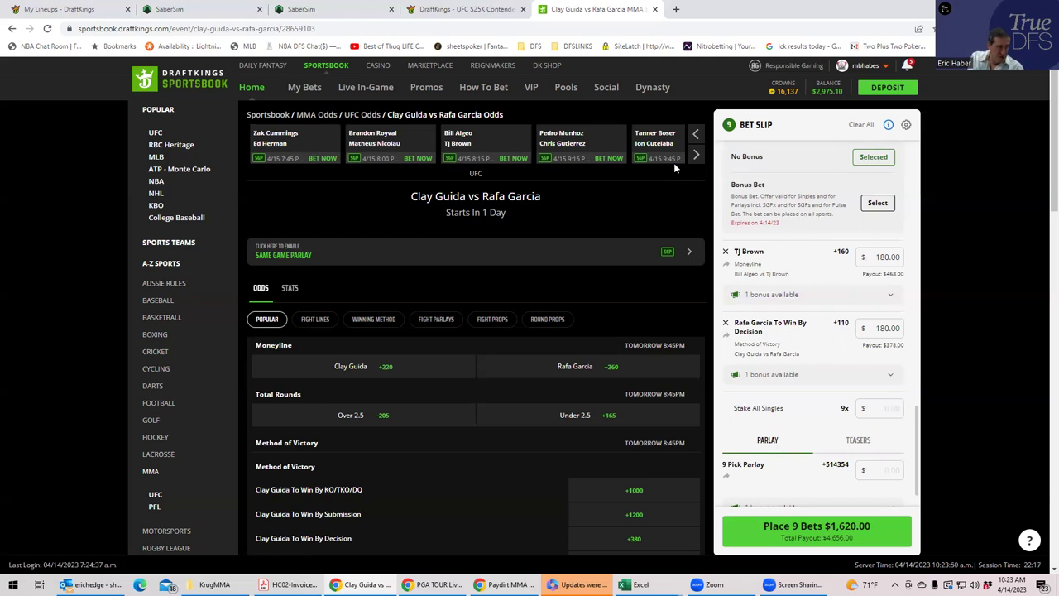
click(569, 143)
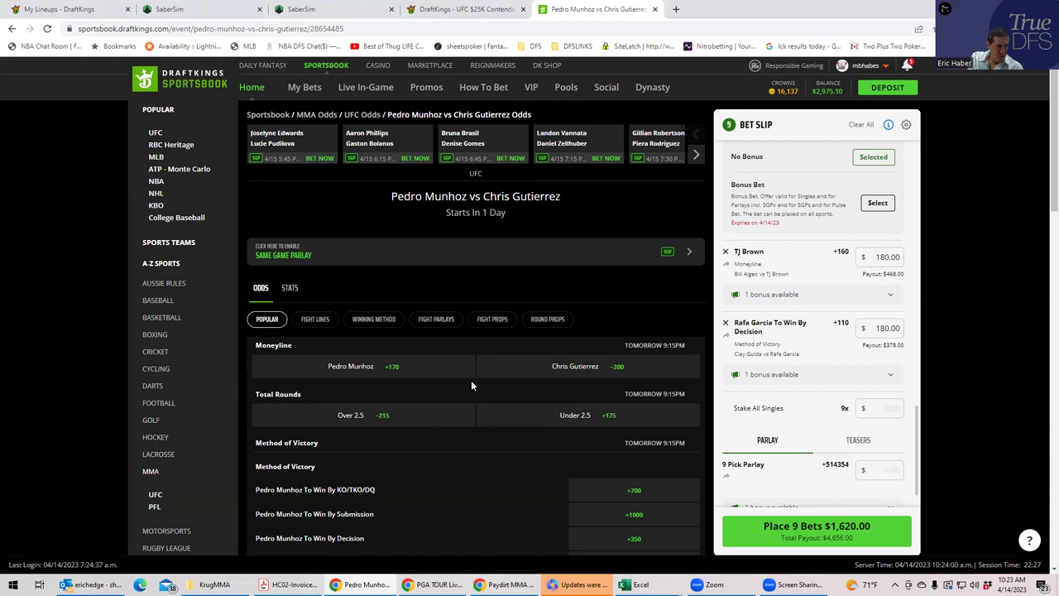
Step: In the winning method odds, add Chris Gutierrez to Win by KO/TKO/DQ or Submission to the bet slip with a $180 wager
click(530, 321)
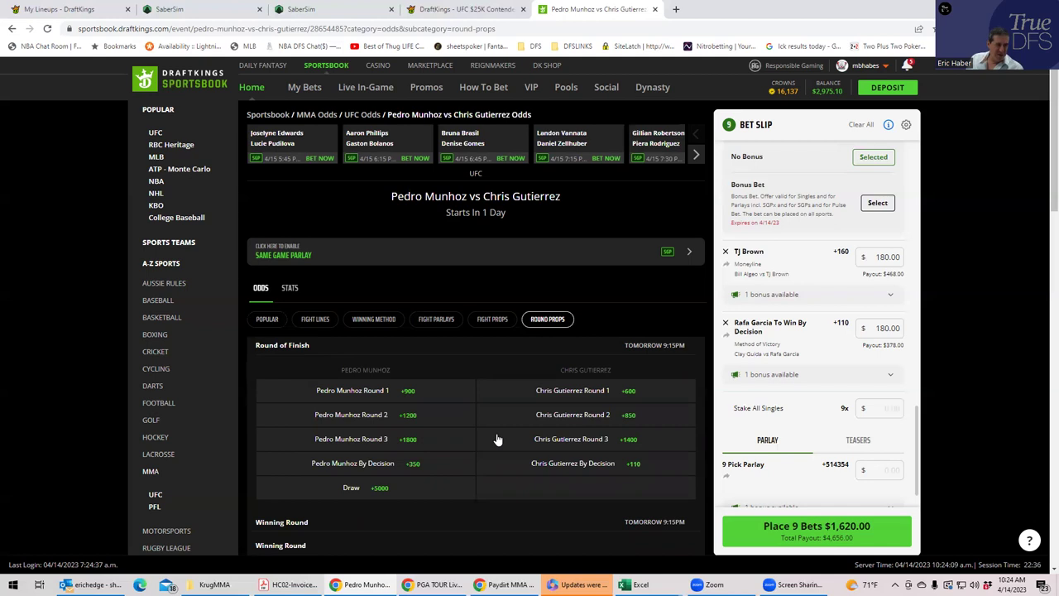
scroll(456, 485, down, 2)
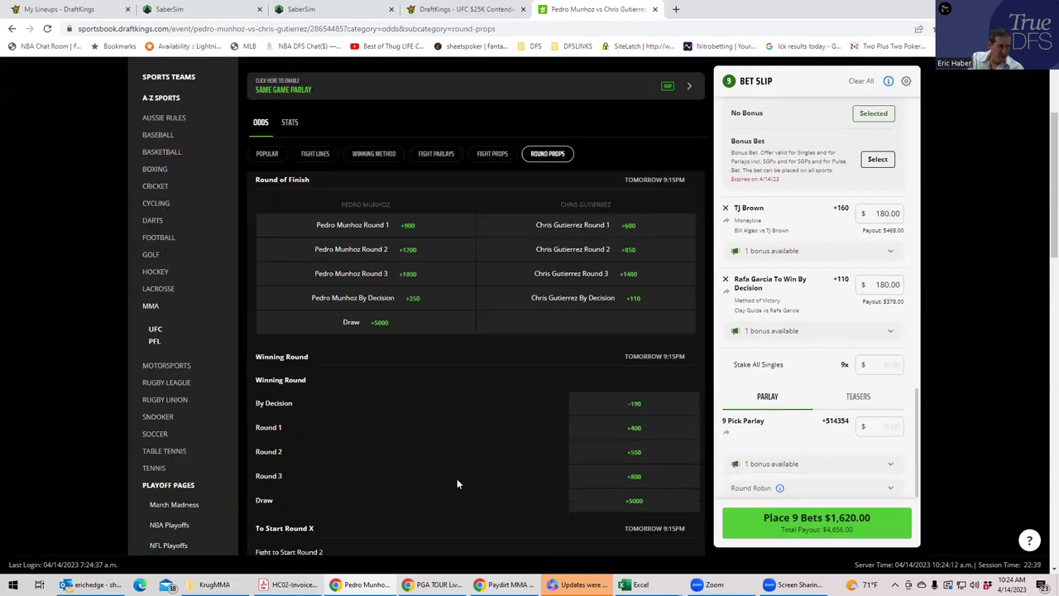
scroll(458, 472, up, 2)
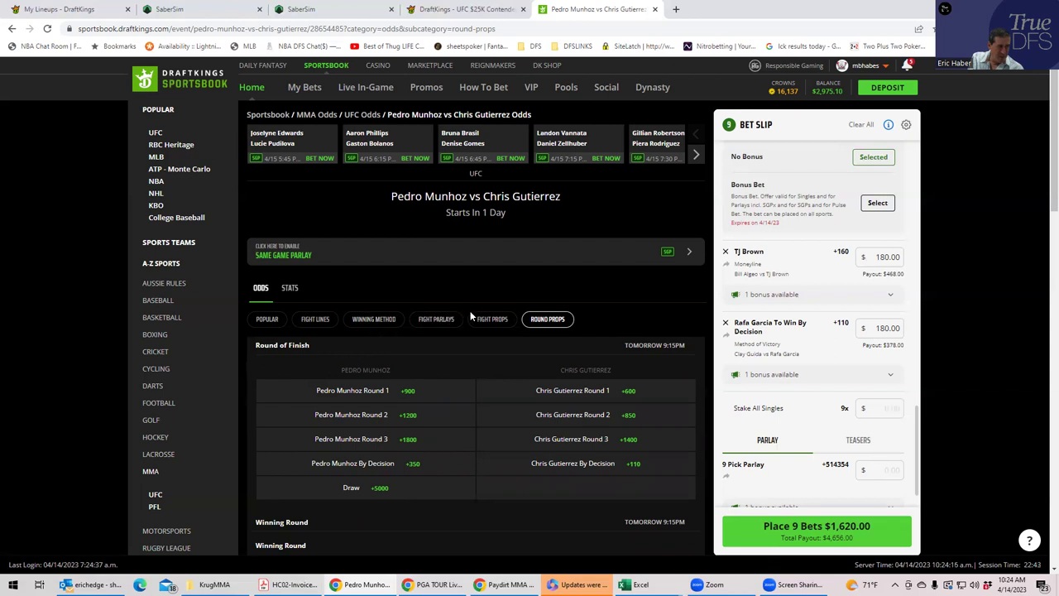
click(364, 323)
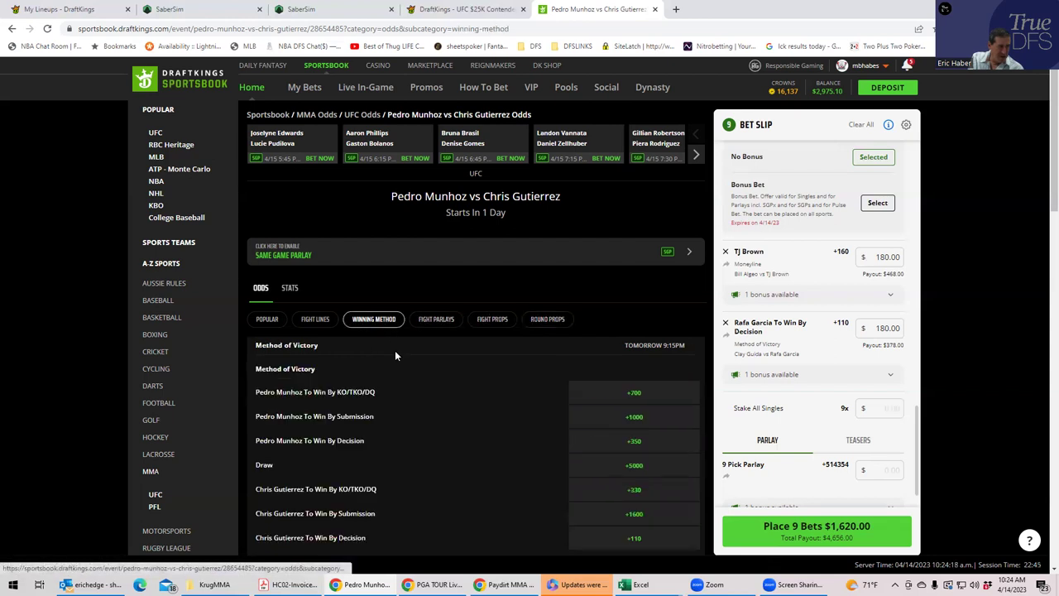
scroll(414, 397, down, 3)
scroll(538, 463, down, 2)
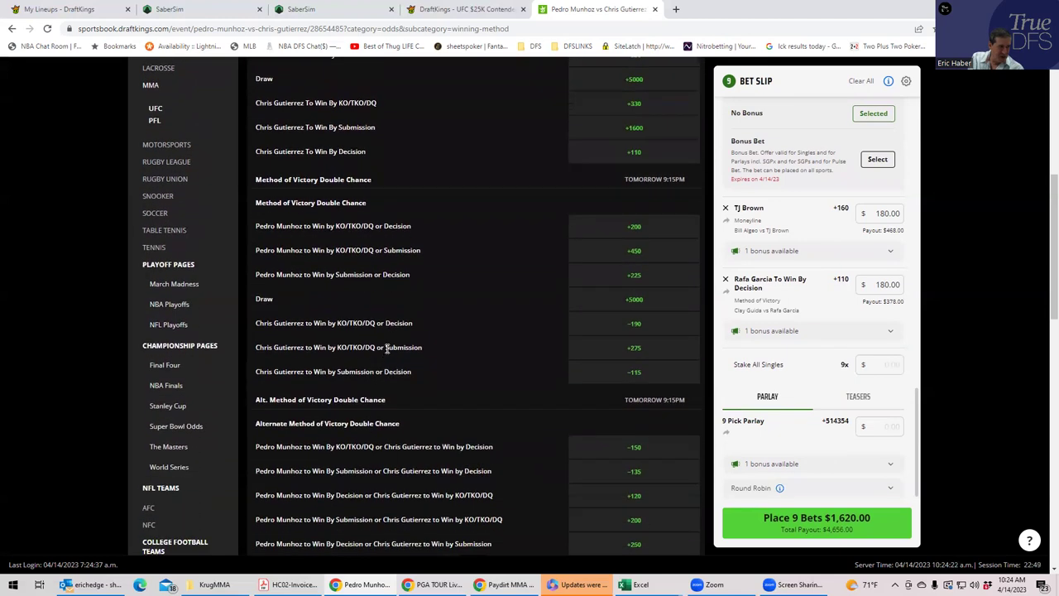
click(634, 349)
click(876, 284)
text(180)
click(877, 331)
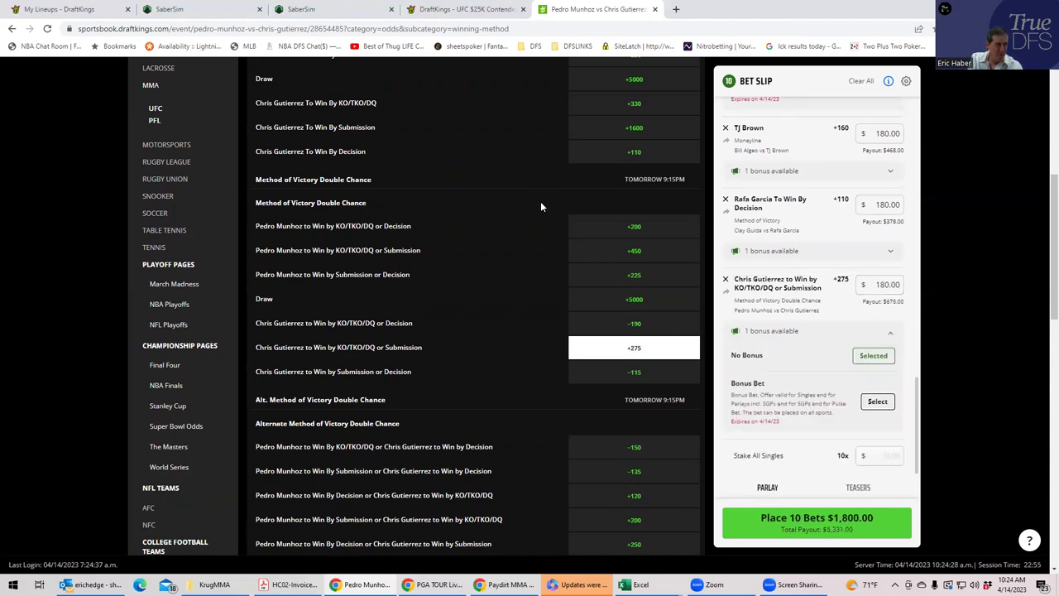
Step: Open the Tanner Boser vs Ion Cutelaba fight from the UFC event list
scroll(541, 201, up, 5)
click(696, 156)
click(696, 157)
click(696, 158)
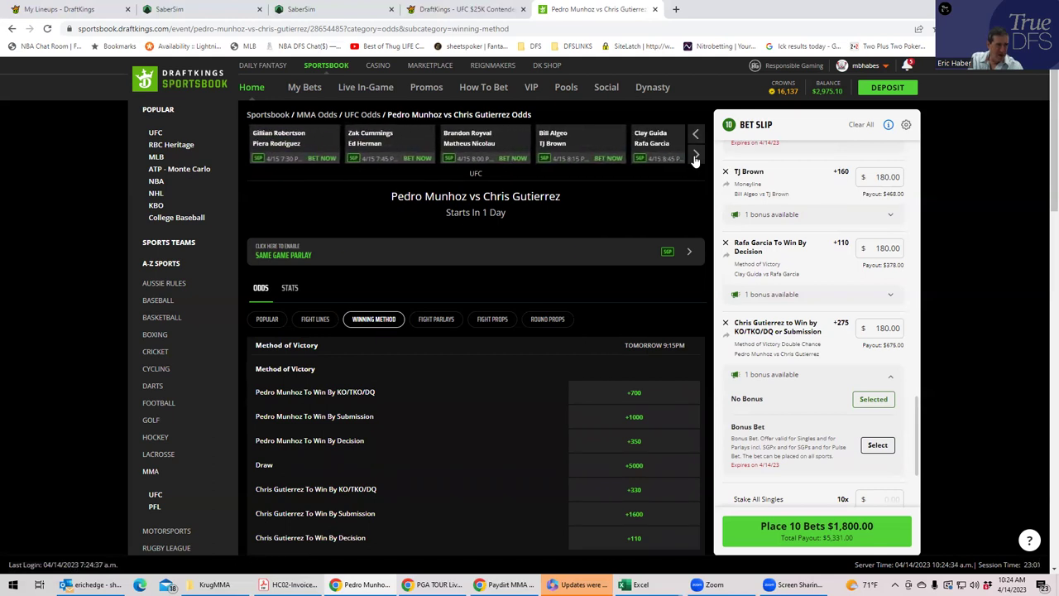
click(697, 157)
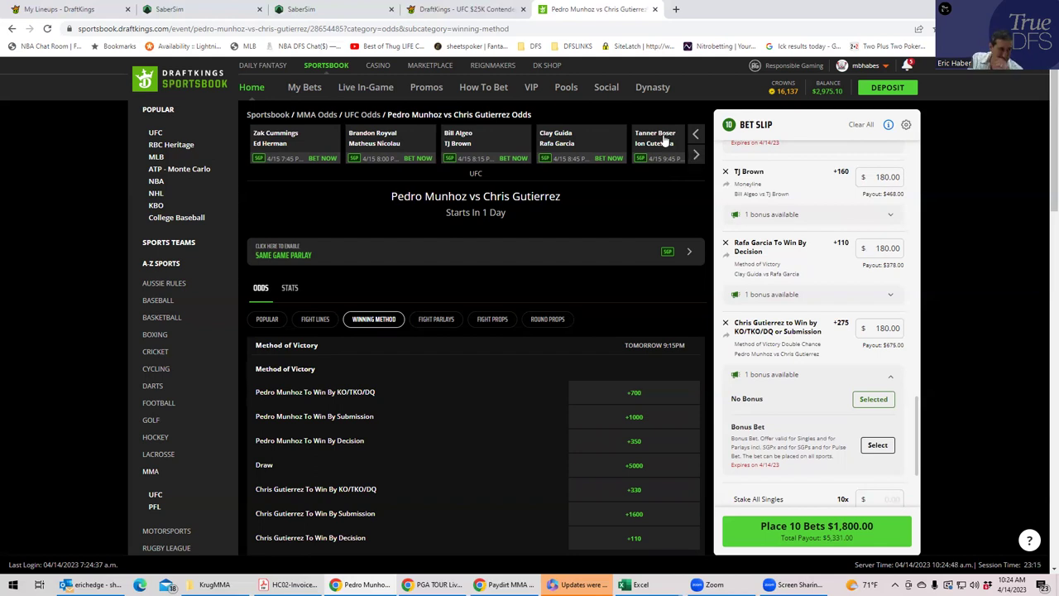
click(663, 138)
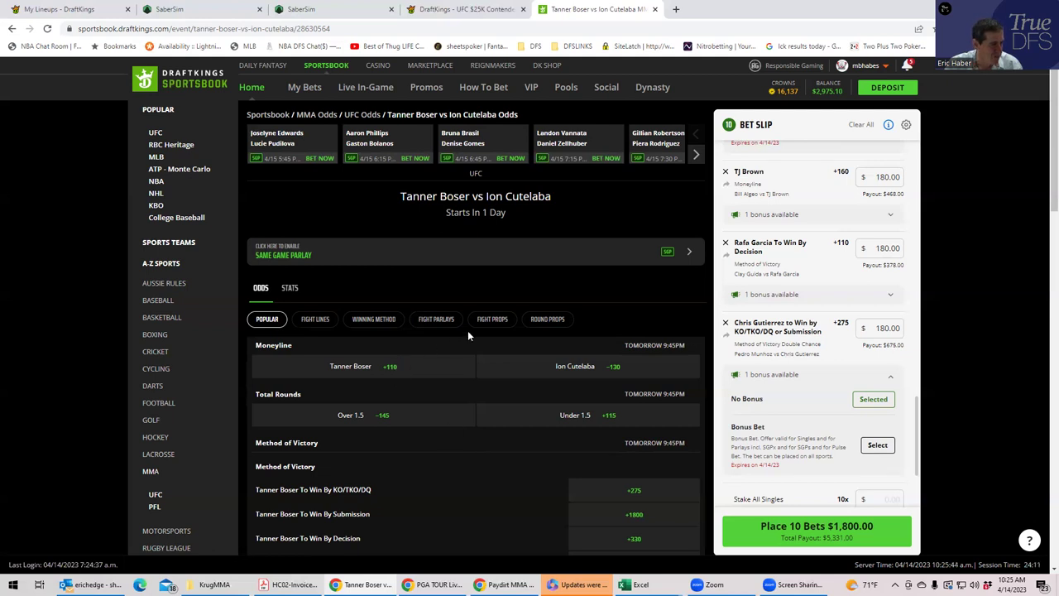
Step: Check the Boser vs Cutelaba round props, and add Tanner Boser's moneyline to the bet slip with a $180 wager
click(547, 320)
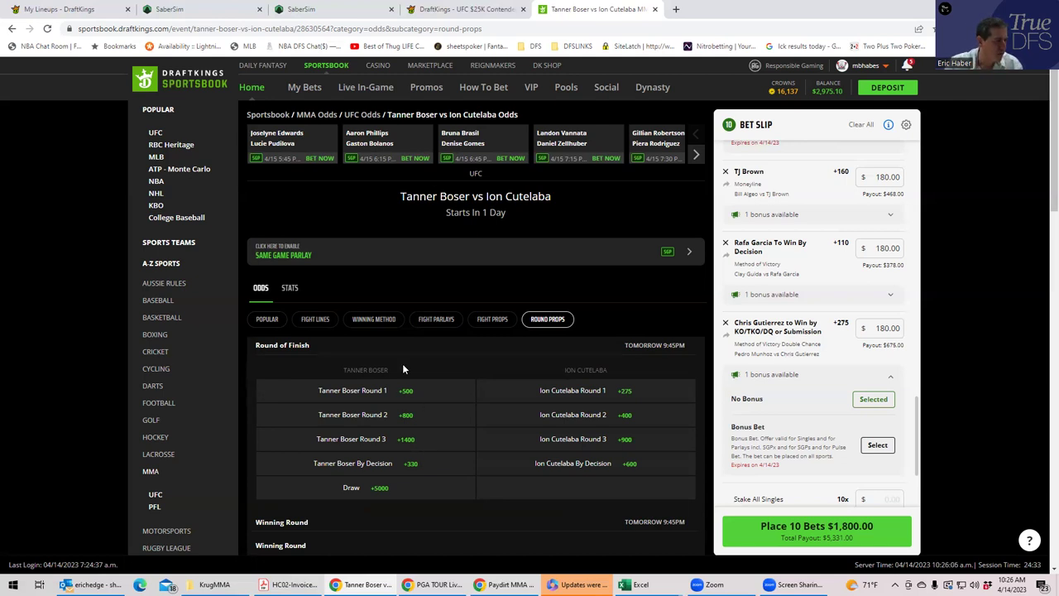
click(266, 319)
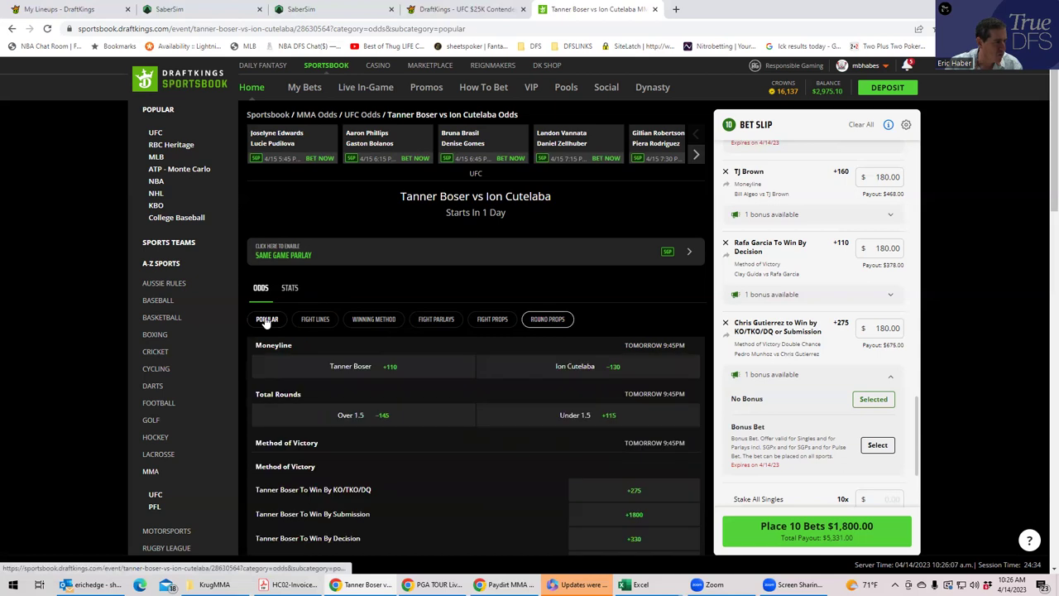
click(394, 371)
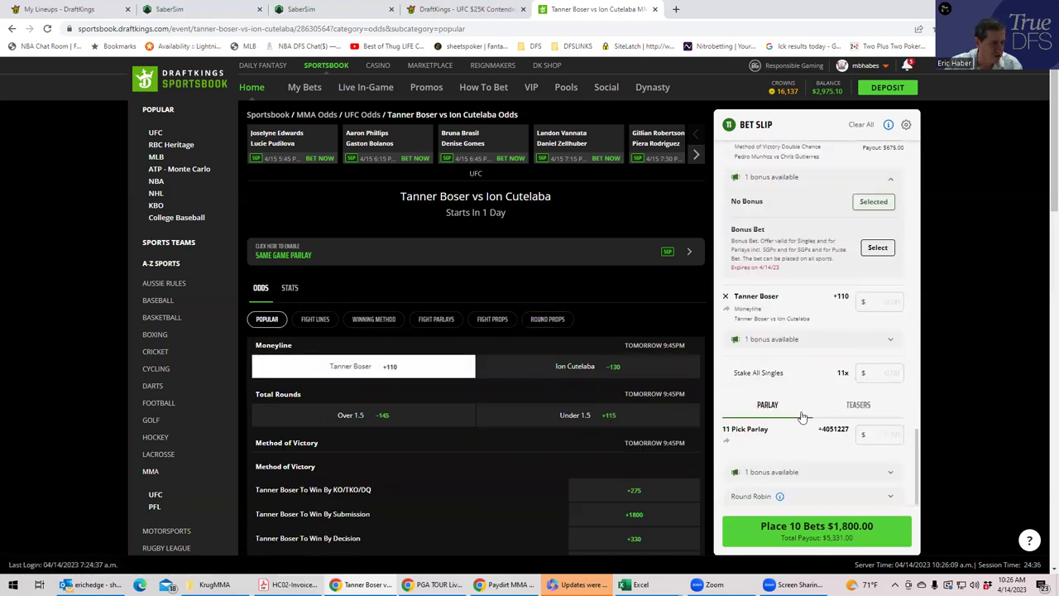
click(877, 301)
text(180)
click(878, 337)
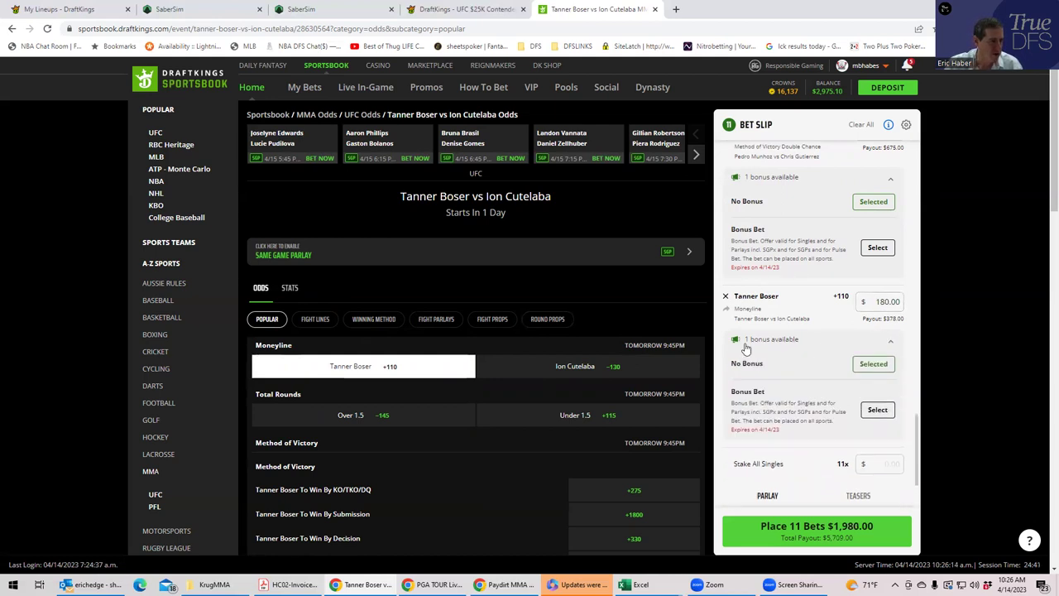
Step: Dismiss the time reminder and open the Dustin Jacoby vs Azamat Murzakanov fight from the UFC event list
click(696, 154)
click(696, 154)
click(696, 156)
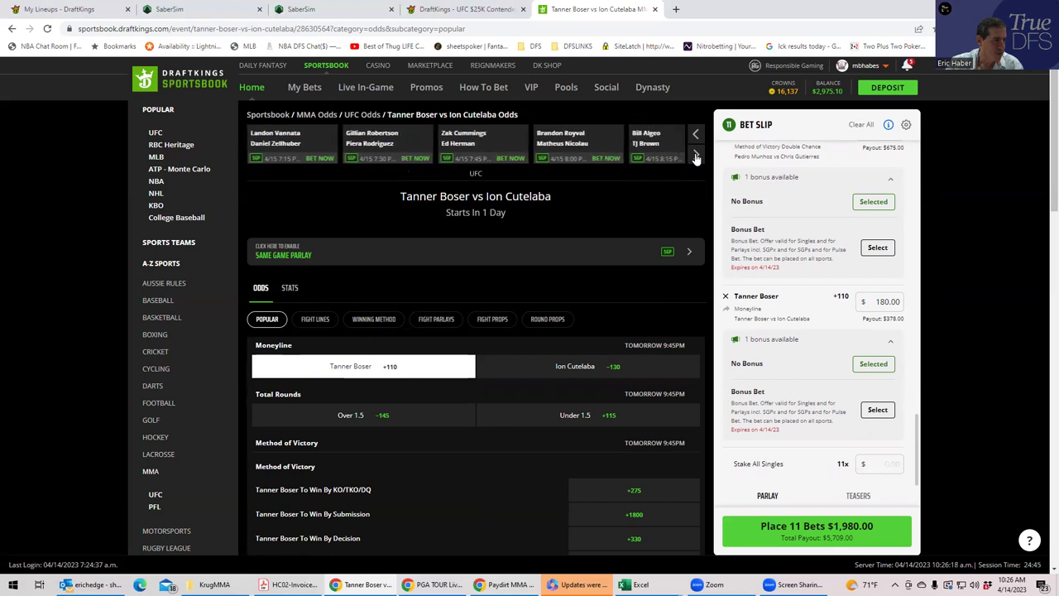
click(696, 156)
click(696, 156)
click(696, 157)
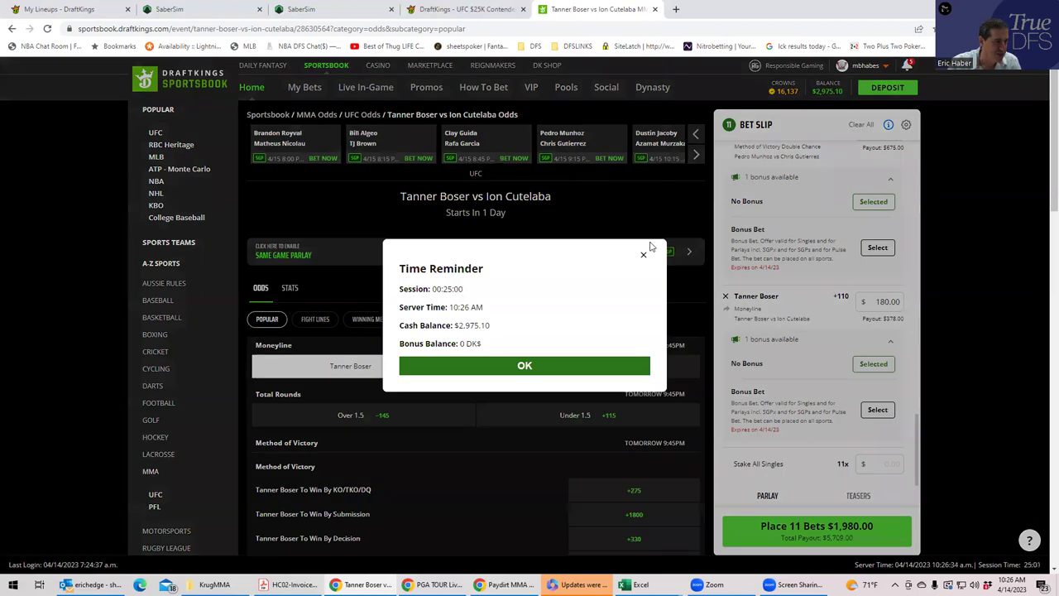
click(642, 257)
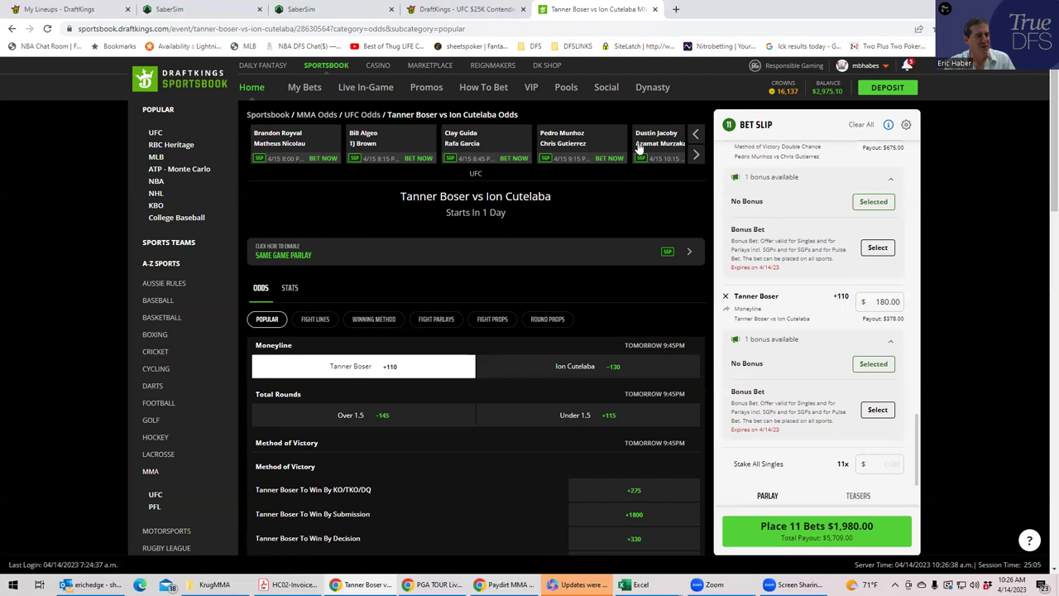
click(638, 147)
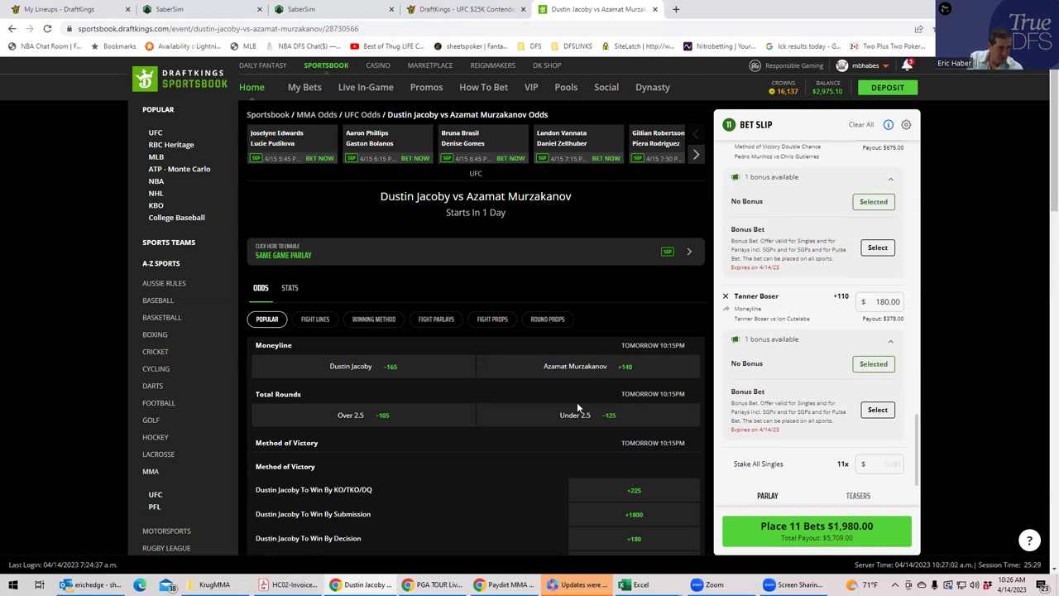
Step: Add Azamat Murzakanov's moneyline to the bet slip with a $180 wager
click(579, 375)
click(890, 293)
text(180)
click(802, 311)
Step: Open the Edson Barboza vs Billy Quarantillo fight from the UFC event list
click(694, 157)
click(696, 157)
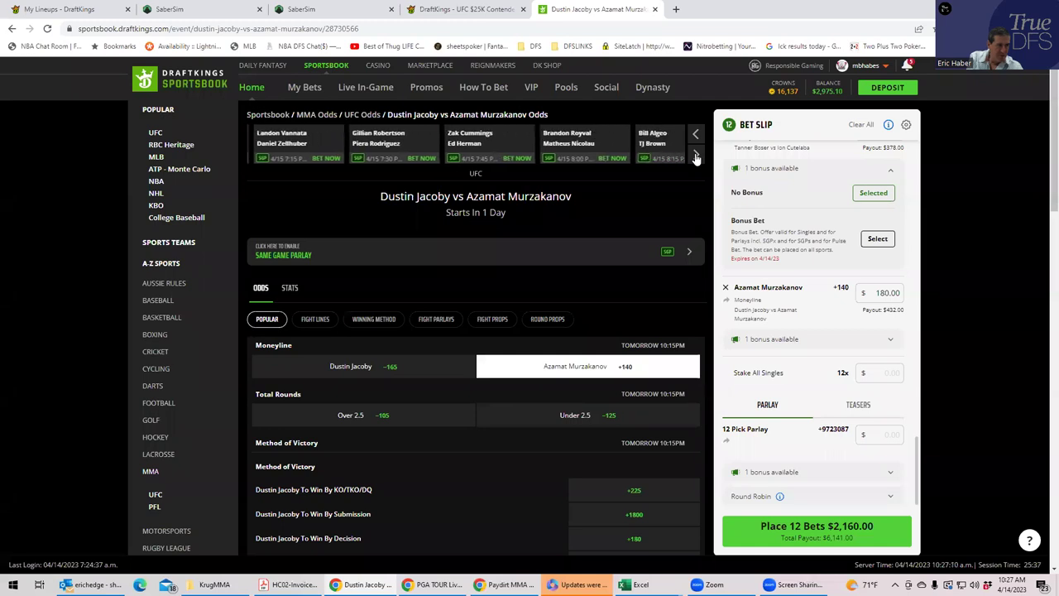
click(696, 157)
click(696, 157)
click(696, 158)
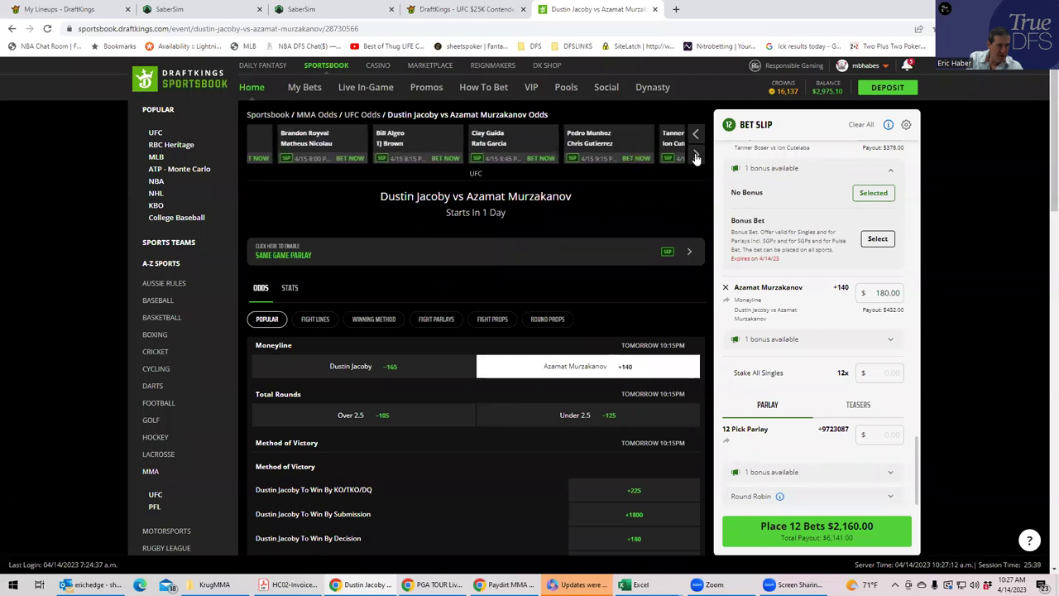
click(696, 157)
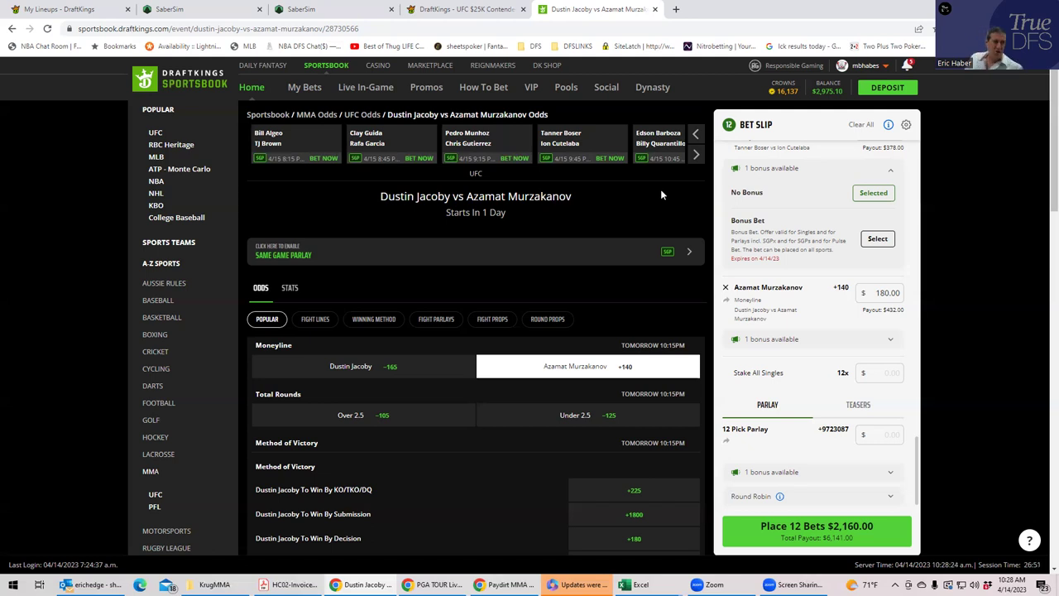
click(673, 138)
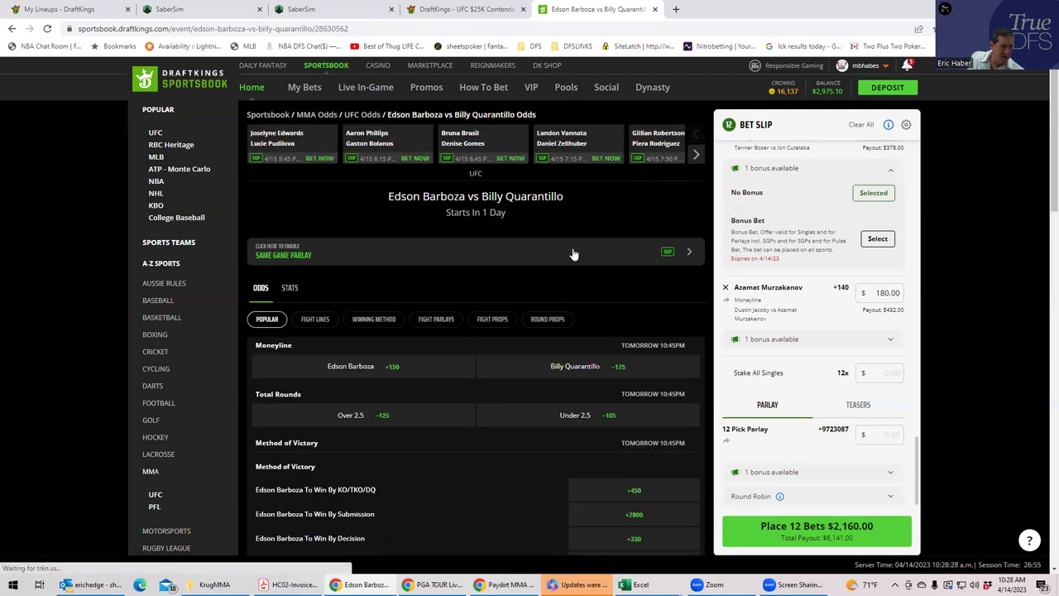
Step: Add Edson Barboza To Win By Decision to the bet slip with a $180 wager
scroll(432, 392, down, 2)
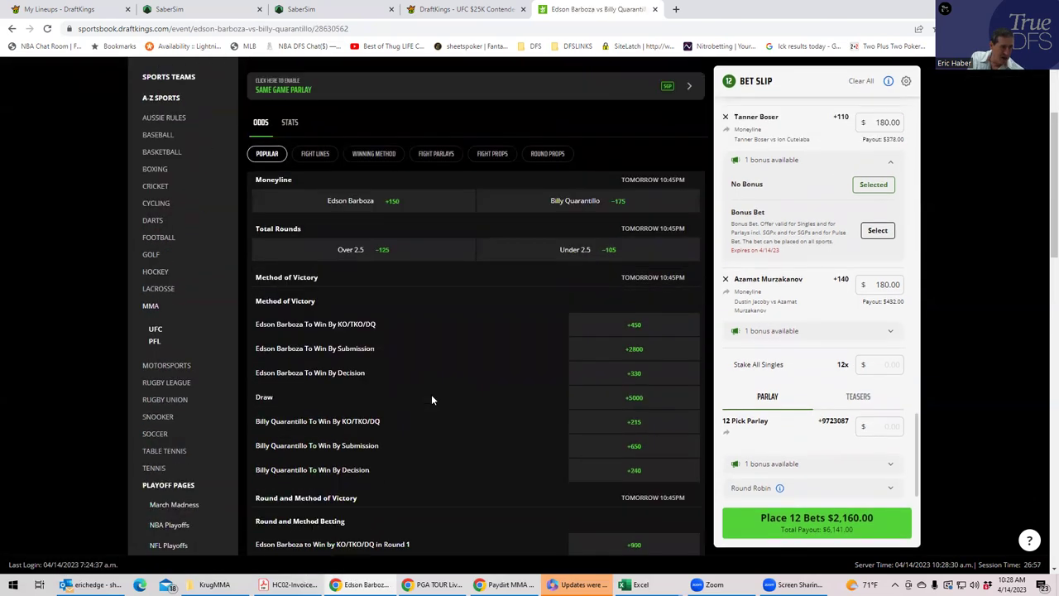
click(629, 374)
click(872, 283)
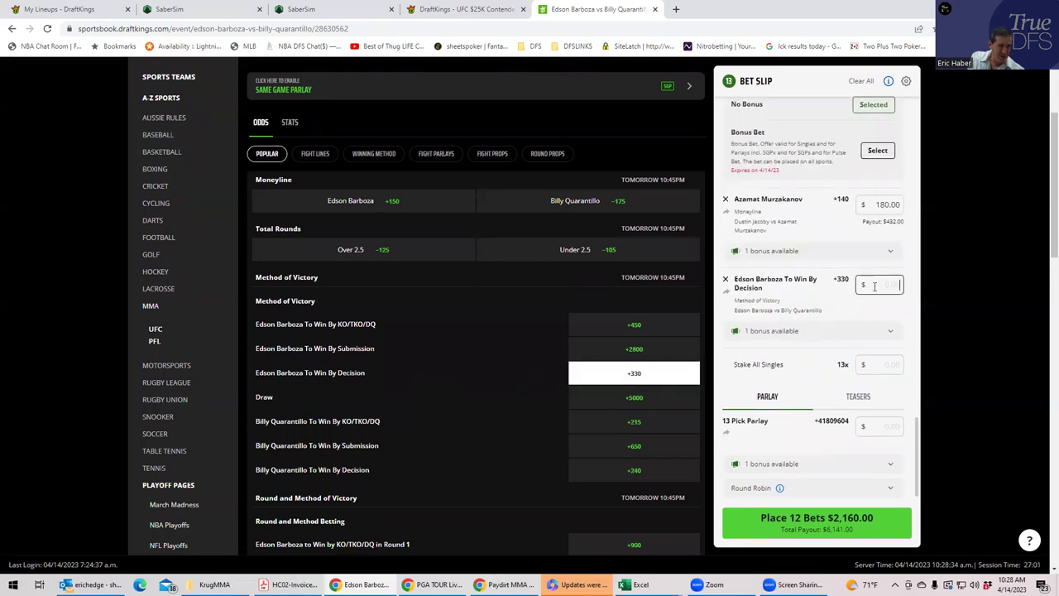
text(180)
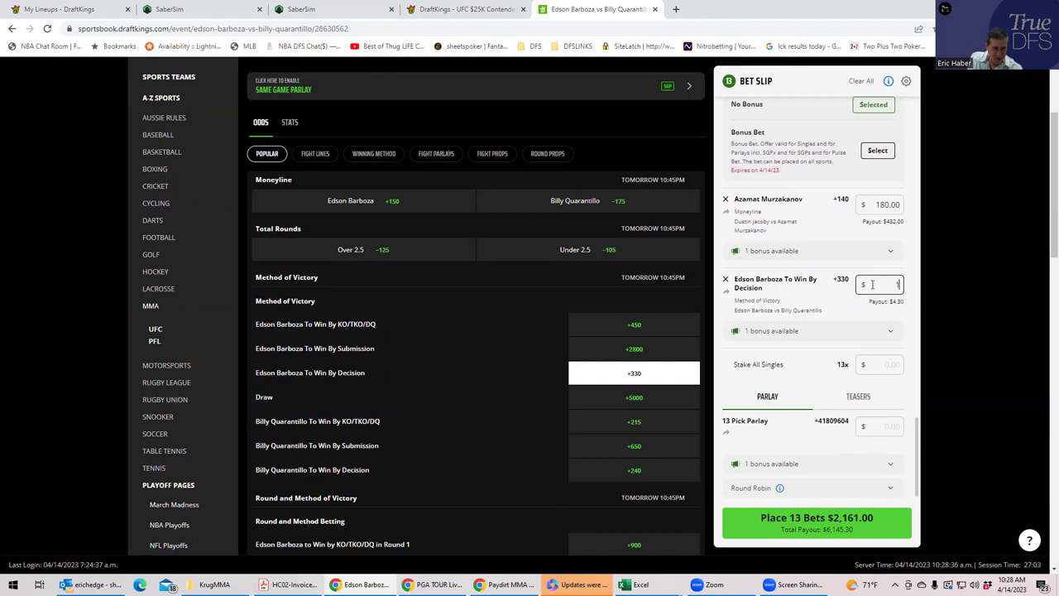
Step: Finish the Edson Barboza wager and open the Max Holloway vs Arnold Allen fight from the UFC event list
click(847, 324)
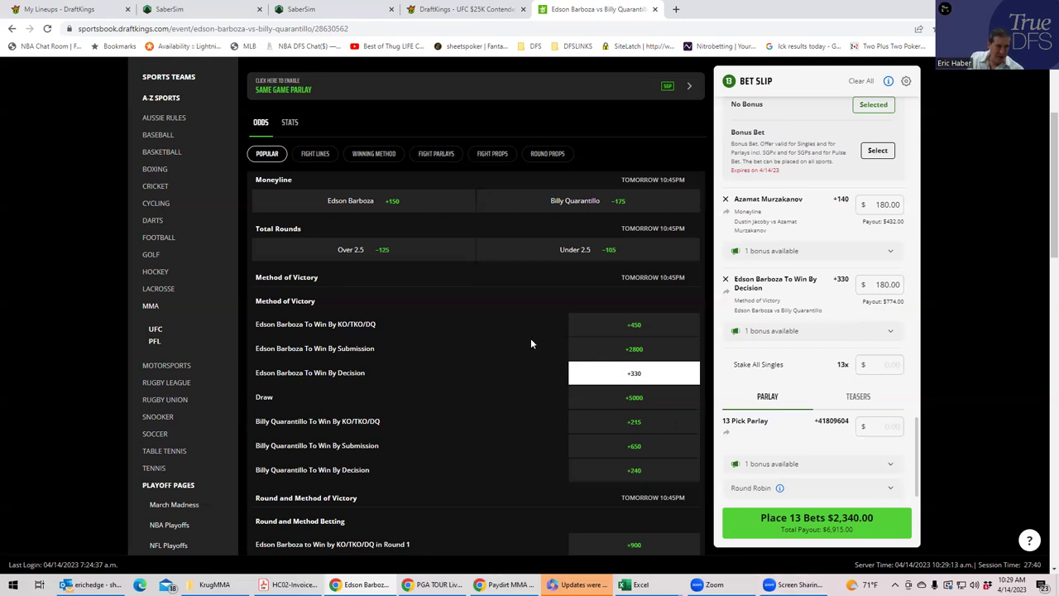
scroll(511, 301, up, 2)
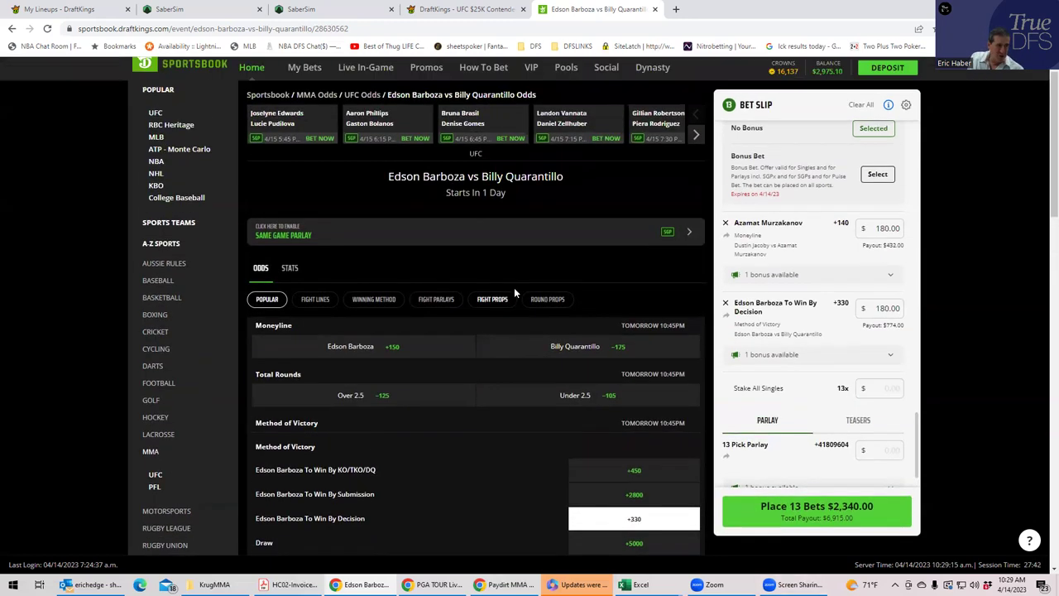
click(696, 155)
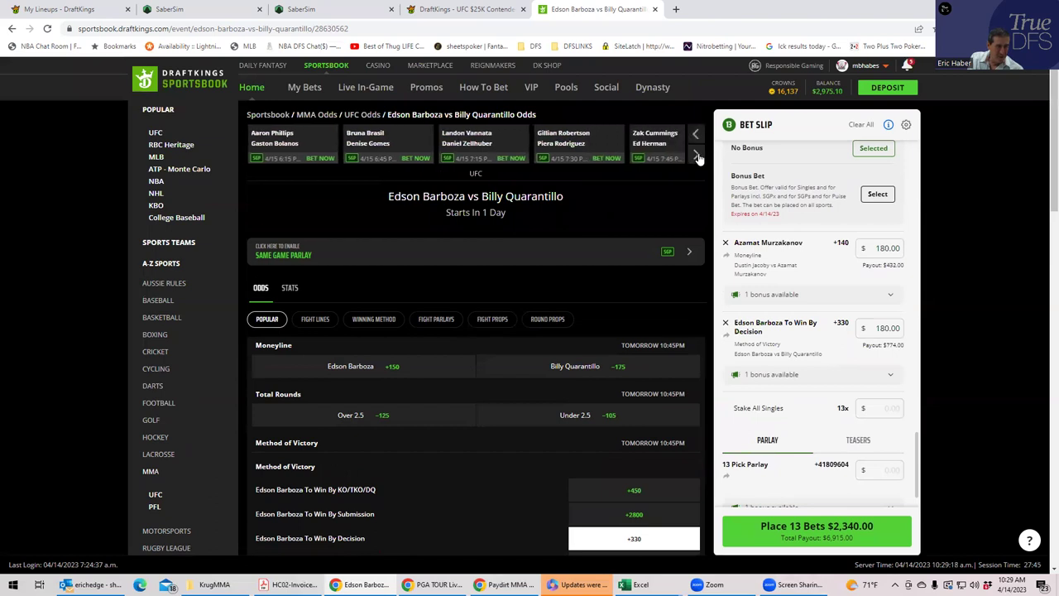
click(698, 157)
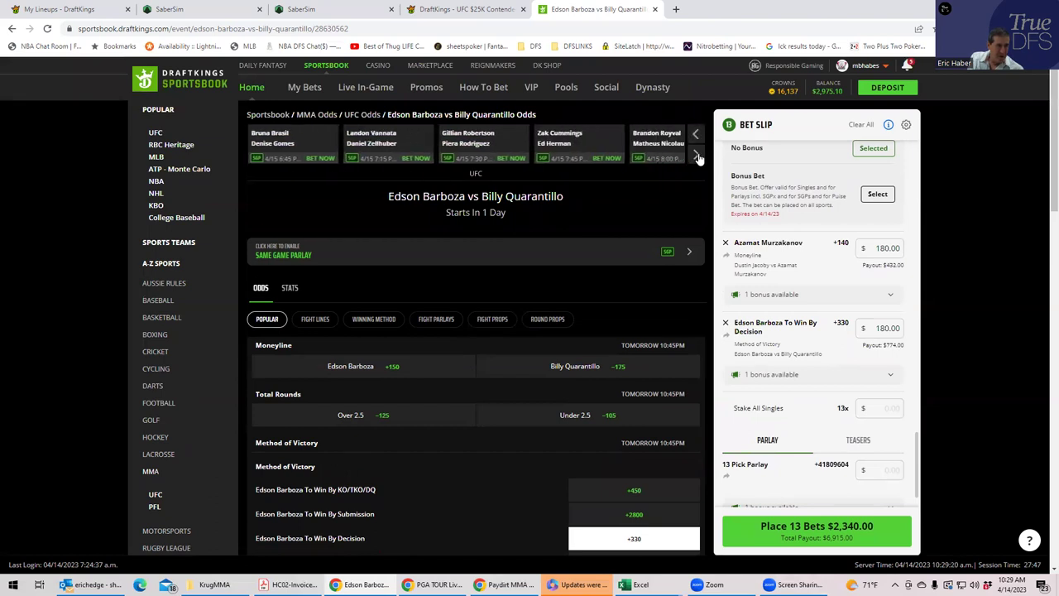
click(698, 157)
click(698, 157)
click(698, 157)
click(698, 157)
click(698, 157)
click(698, 158)
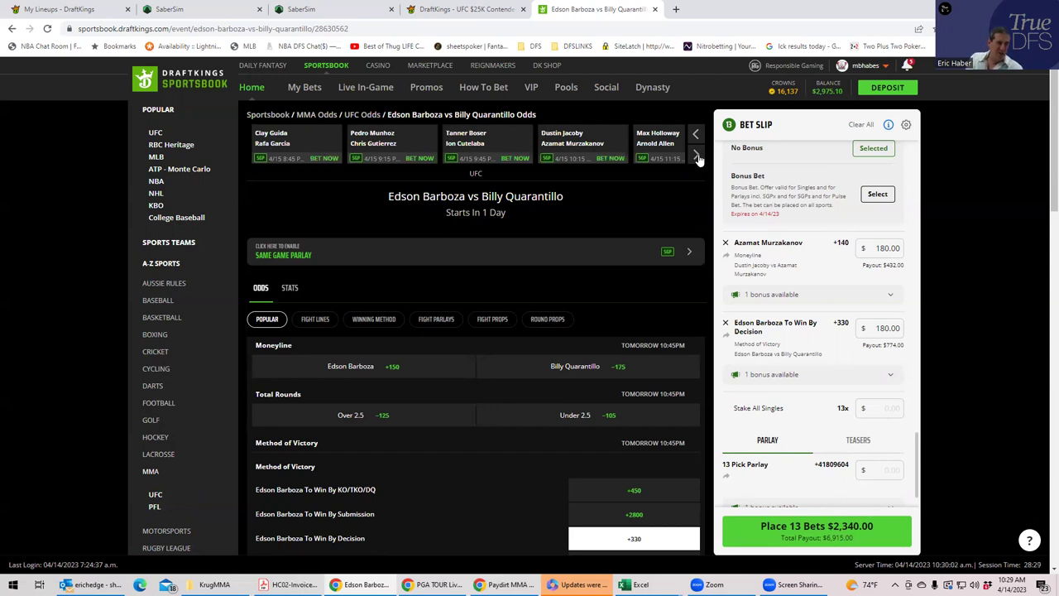
click(660, 146)
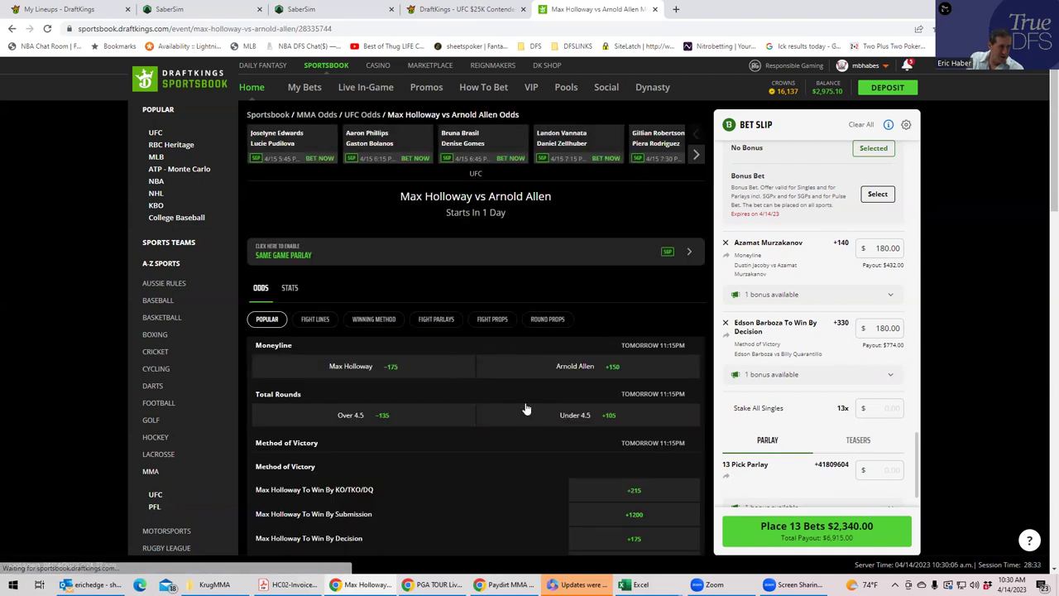
Step: Add Arnold Allen By Decision from the fight's round props to the bet slip with a $180 wager
click(546, 321)
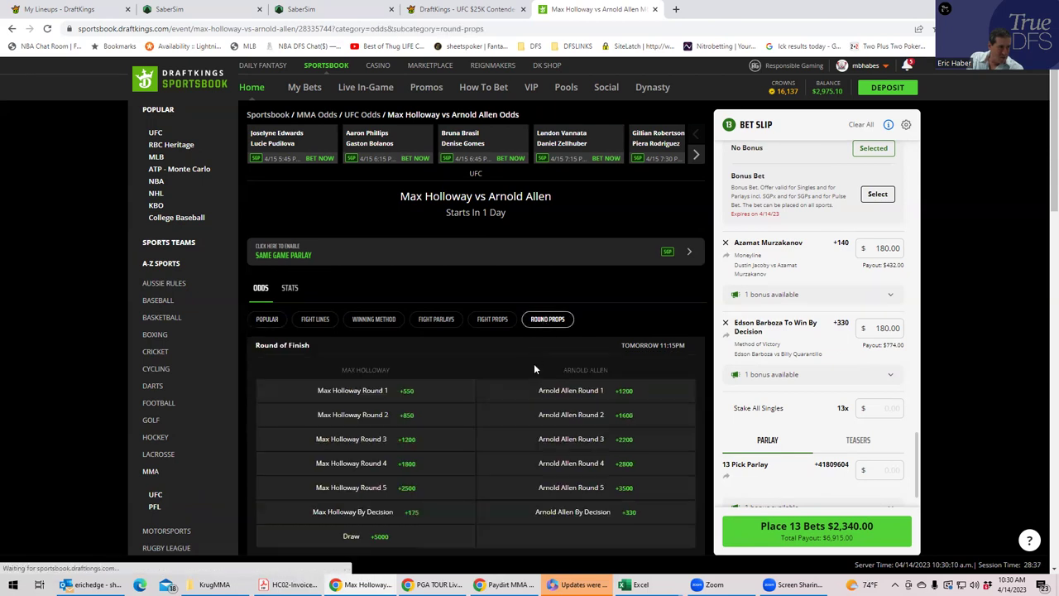
click(569, 514)
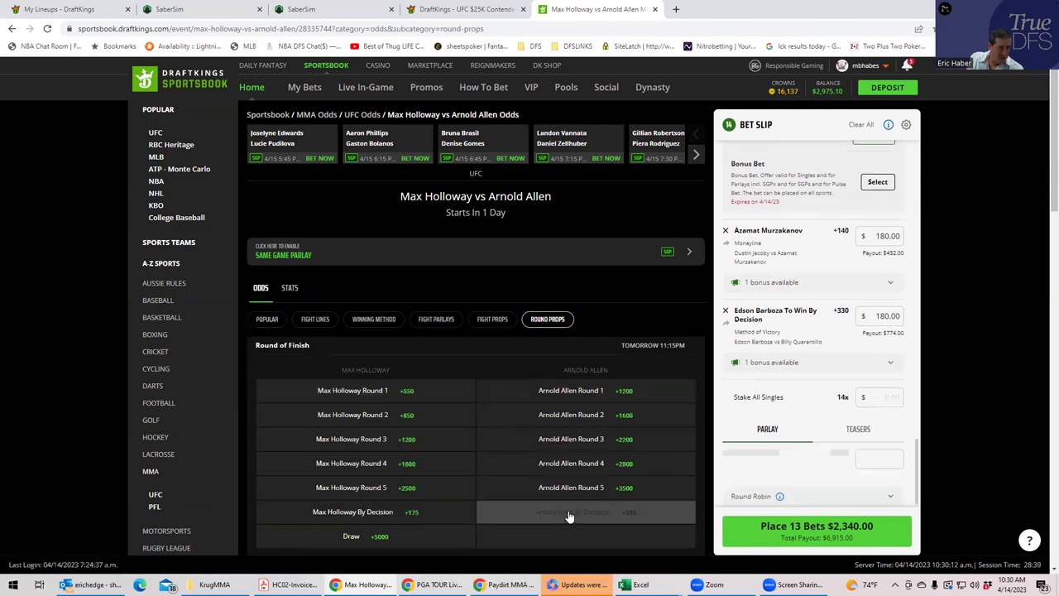
click(873, 287)
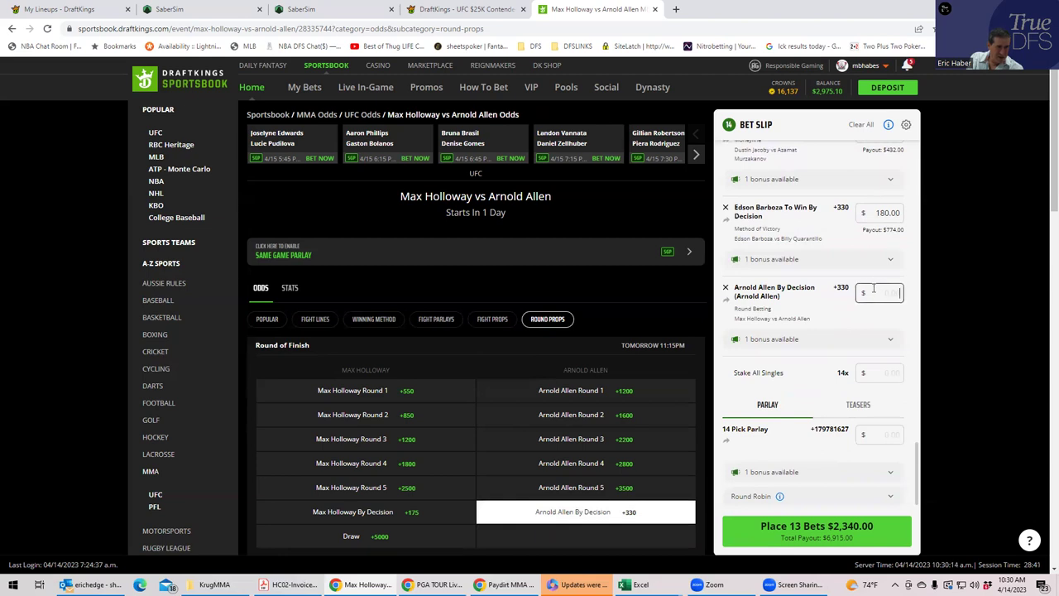
text(1)
text(80)
click(880, 339)
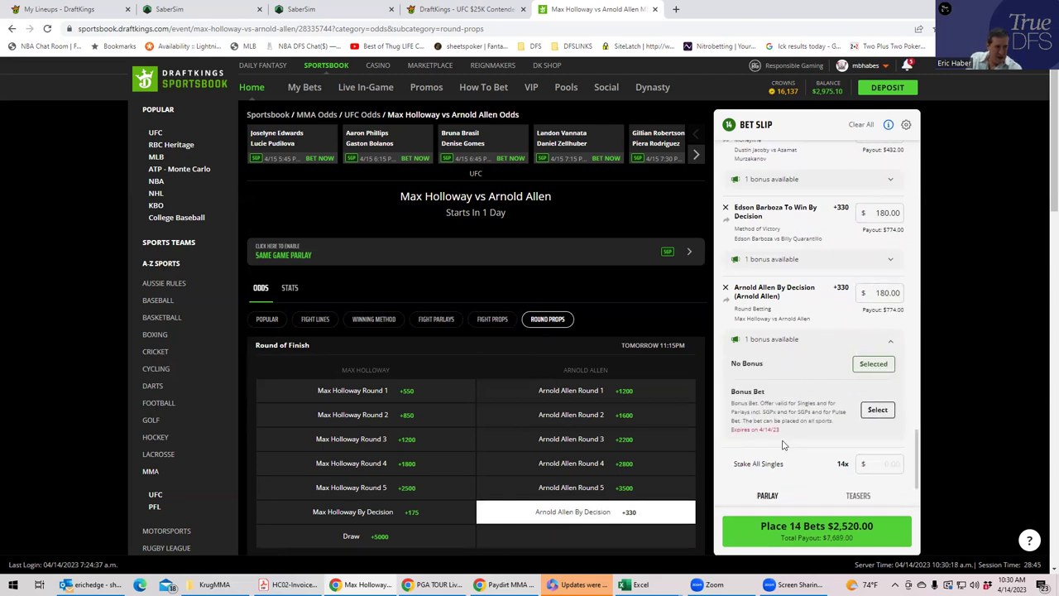
click(879, 463)
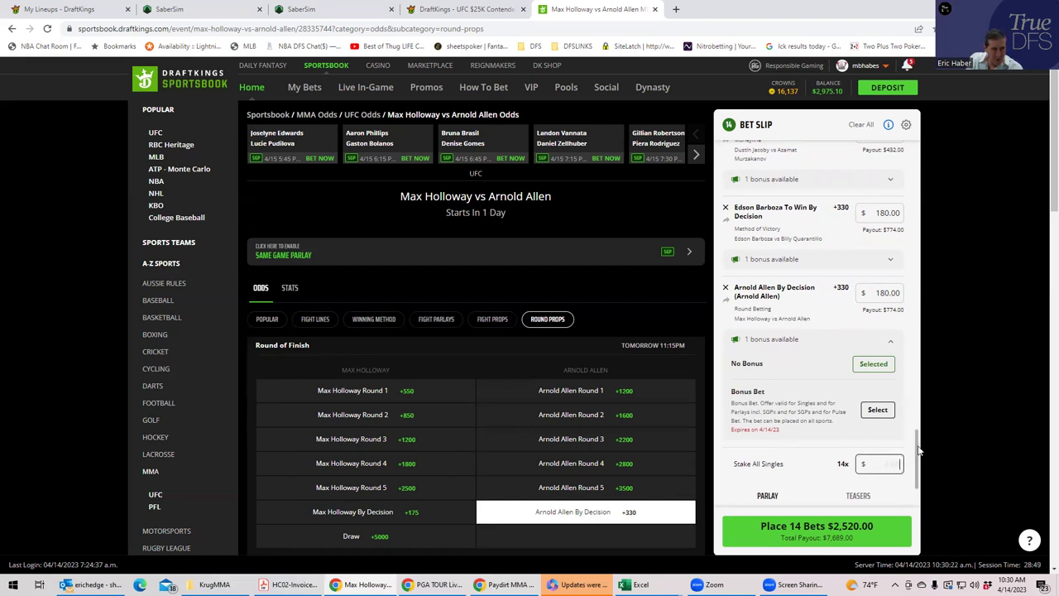
Step: Review every single bet in the slip in order, from Joselyn Edwards to Arnold Allen By Decision, checking picks, odds and wagers
drag(917, 449, 945, 121)
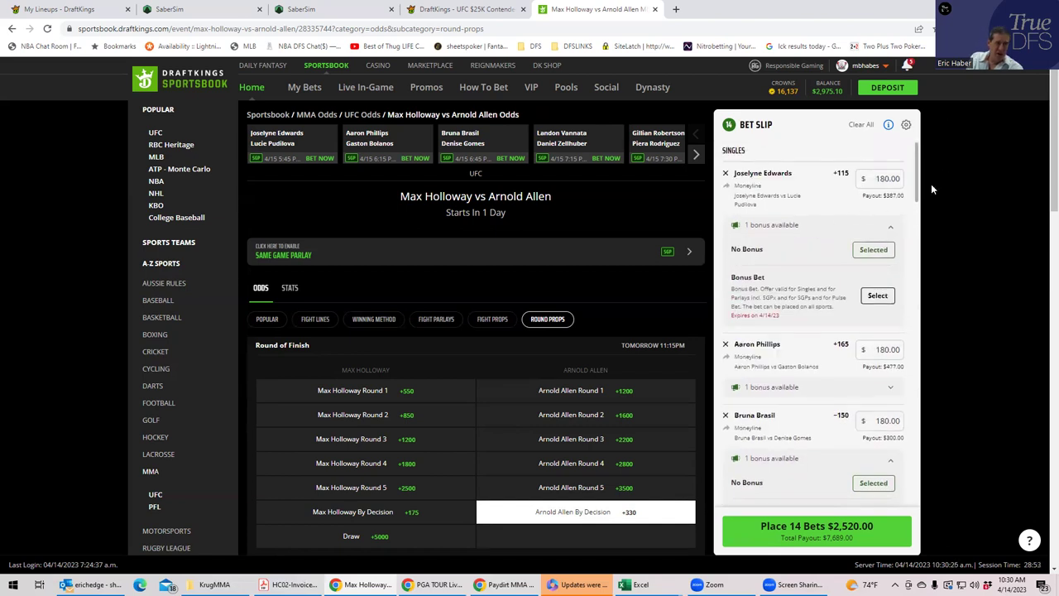
scroll(917, 166, down, 1)
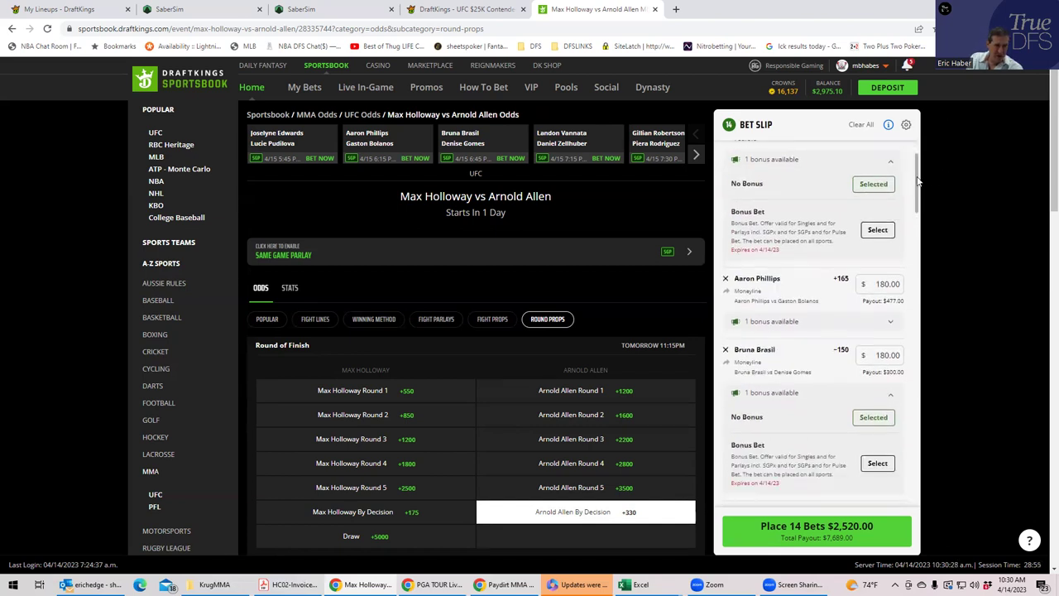
scroll(924, 150, up, 1)
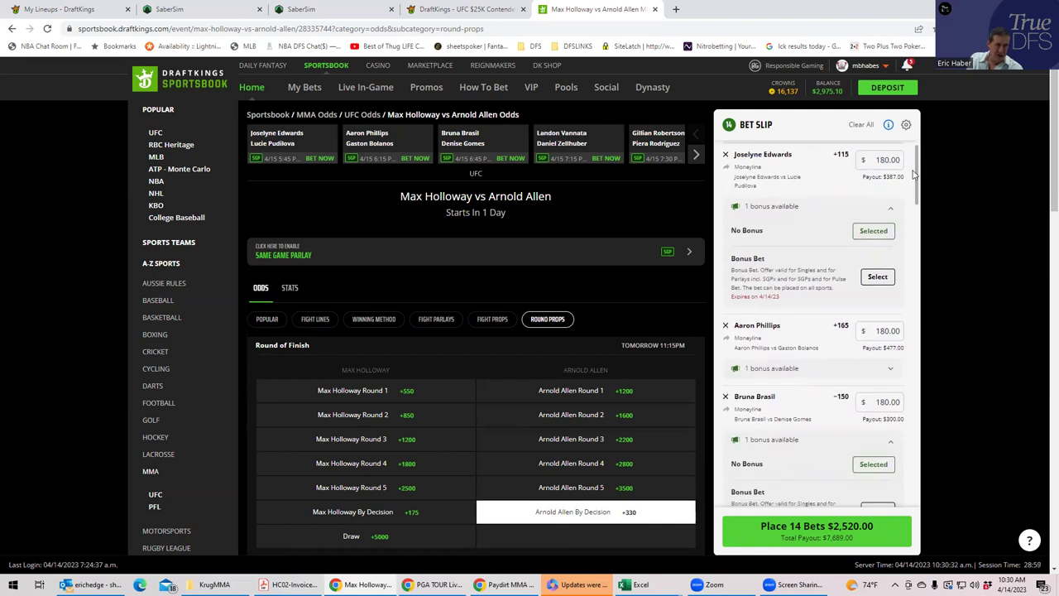
scroll(917, 168, down, 2)
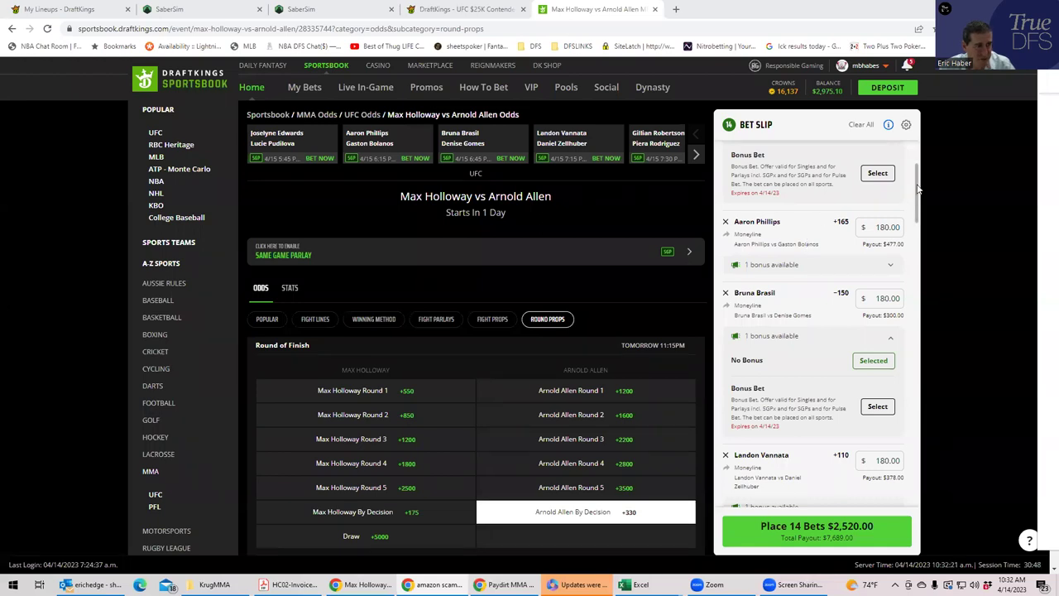
drag(918, 189, 920, 199)
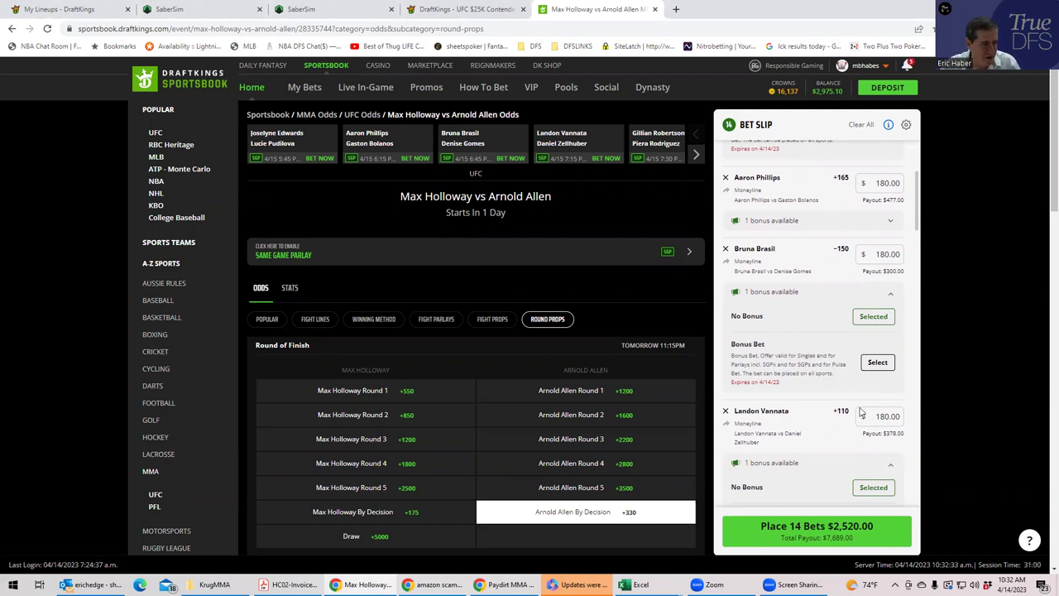
scroll(823, 401, down, 1)
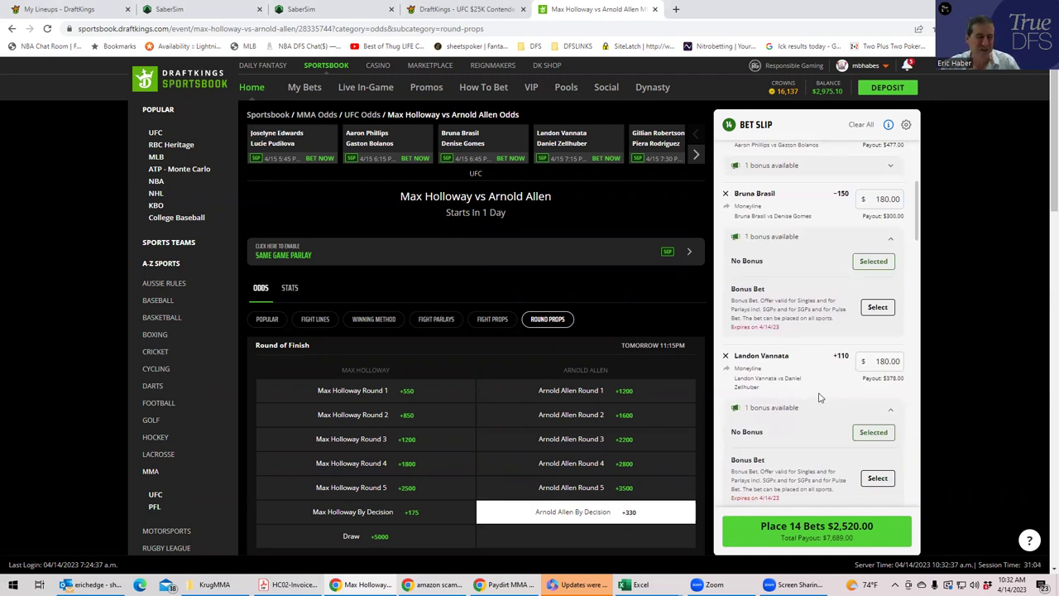
scroll(816, 364, down, 2)
scroll(814, 355, down, 1)
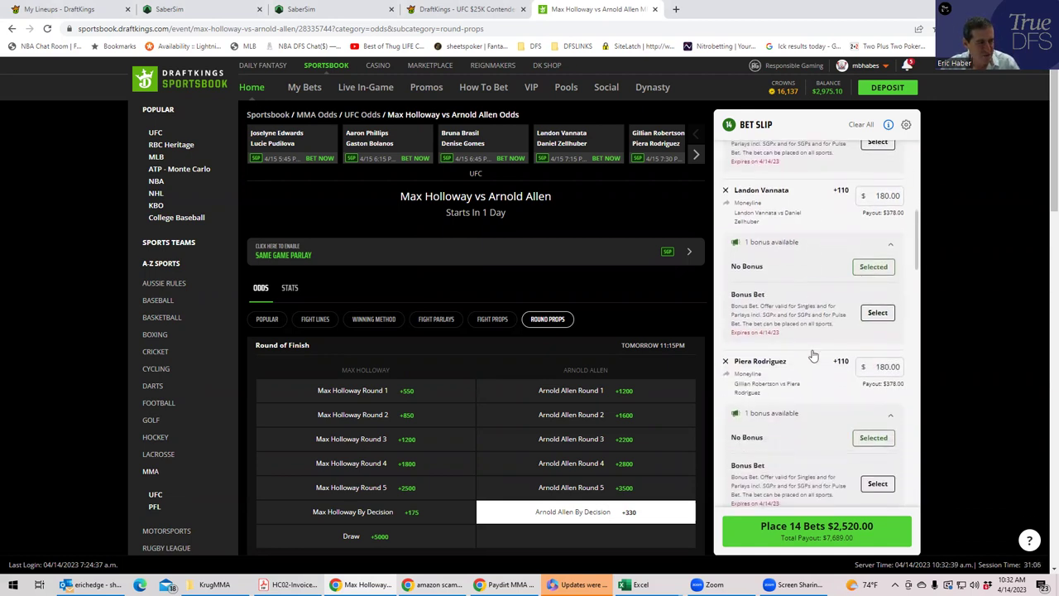
scroll(803, 380, down, 1)
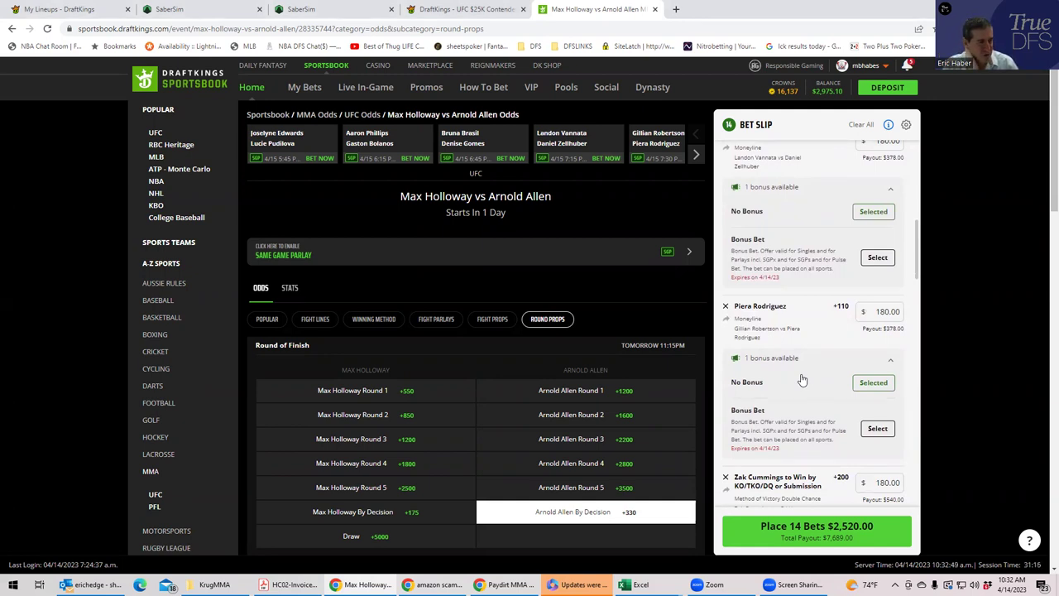
scroll(832, 447, down, 2)
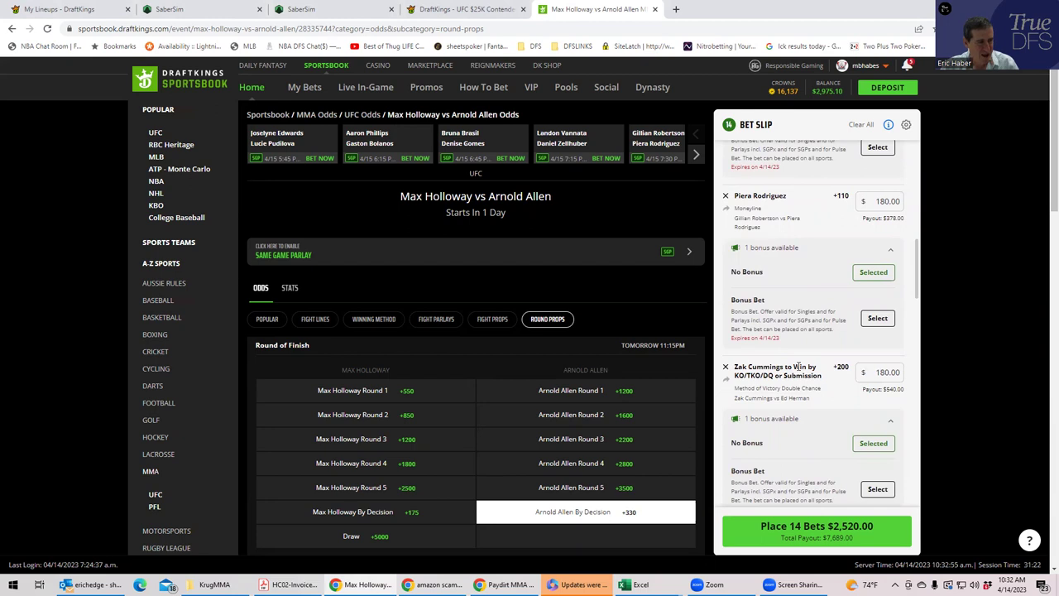
scroll(830, 414, down, 3)
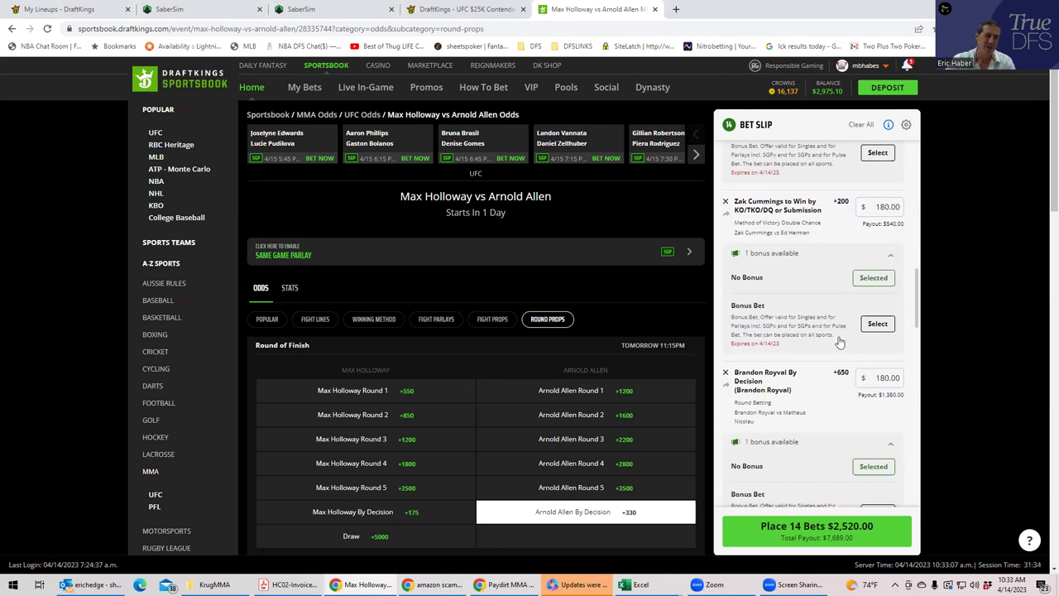
scroll(787, 398, down, 2)
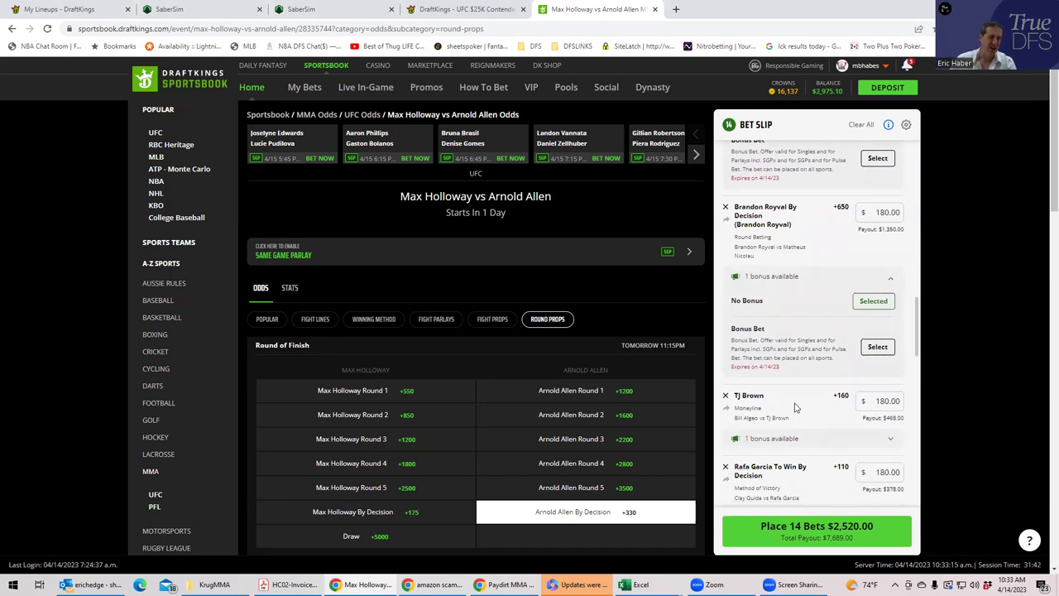
scroll(795, 407, down, 2)
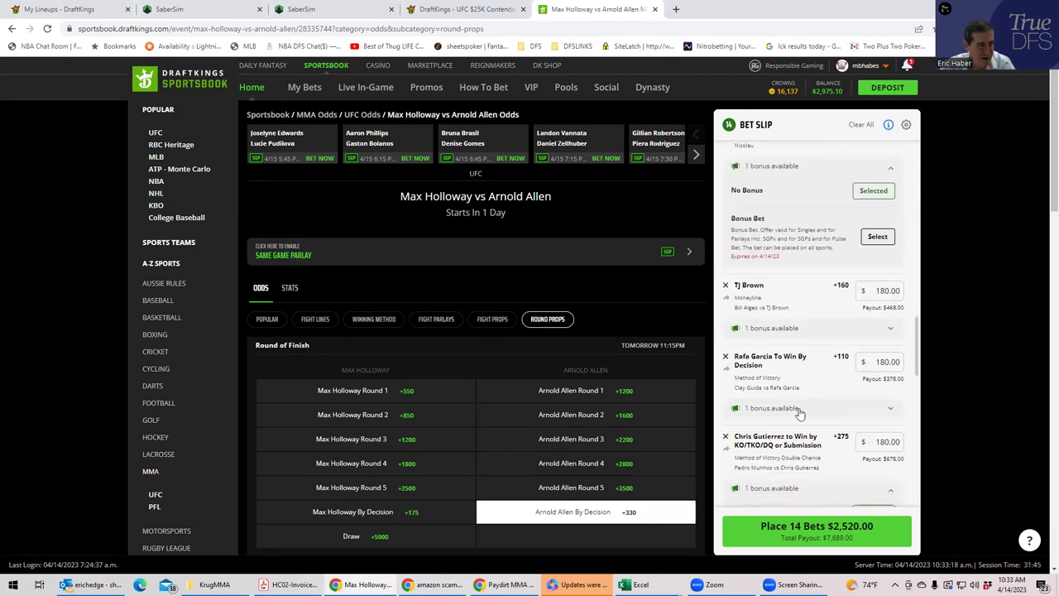
scroll(811, 379, down, 2)
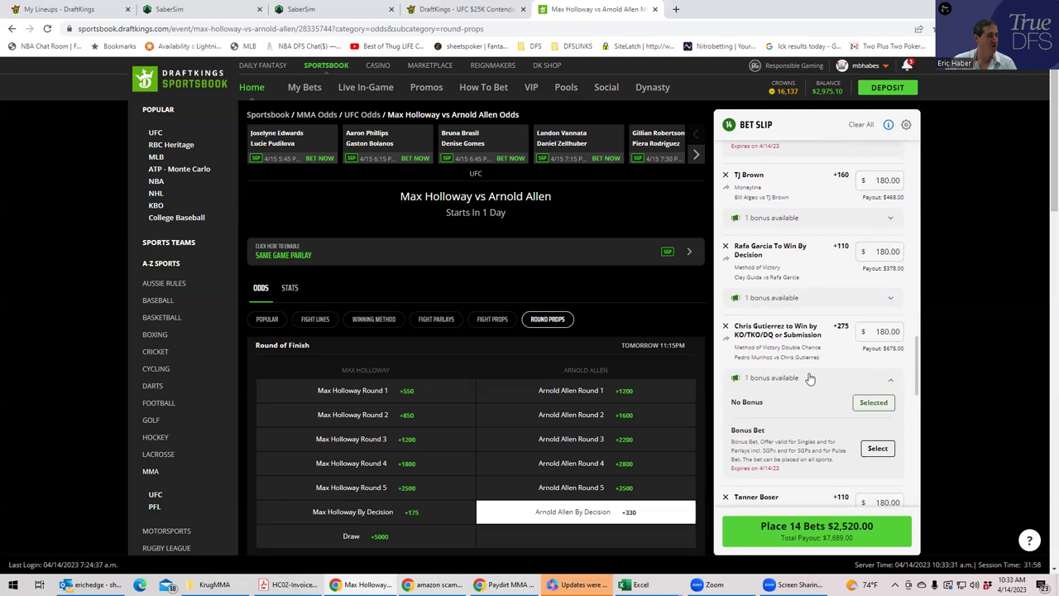
scroll(809, 424, down, 1)
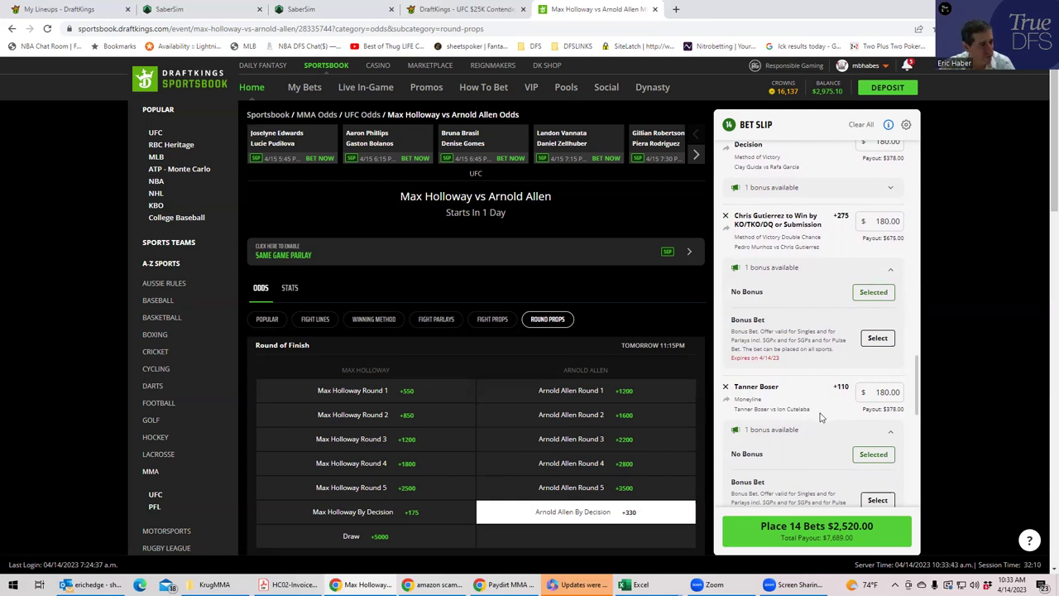
scroll(821, 418, down, 3)
scroll(815, 434, down, 2)
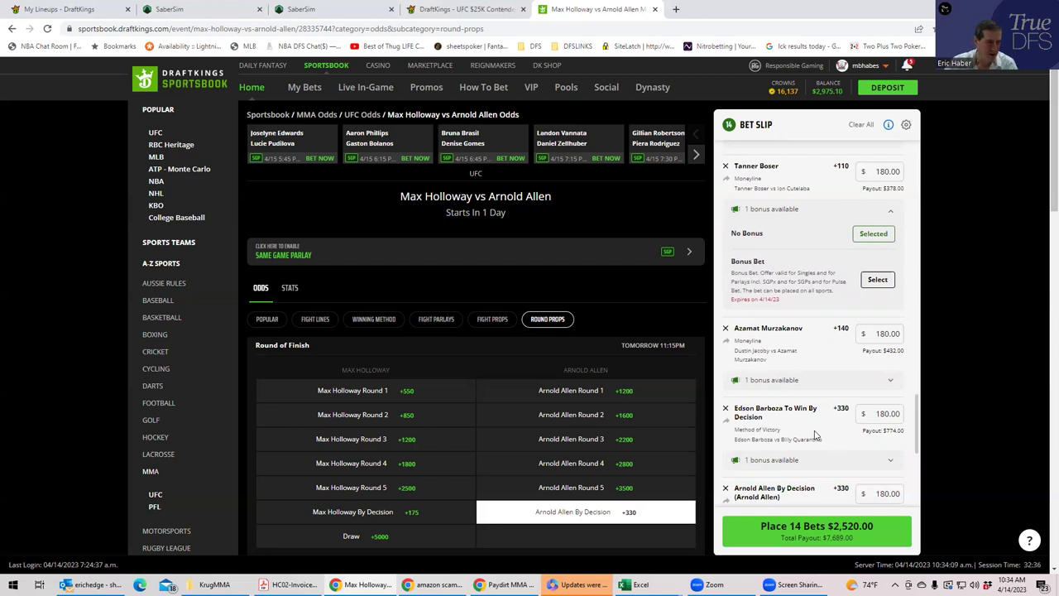
scroll(815, 437, down, 1)
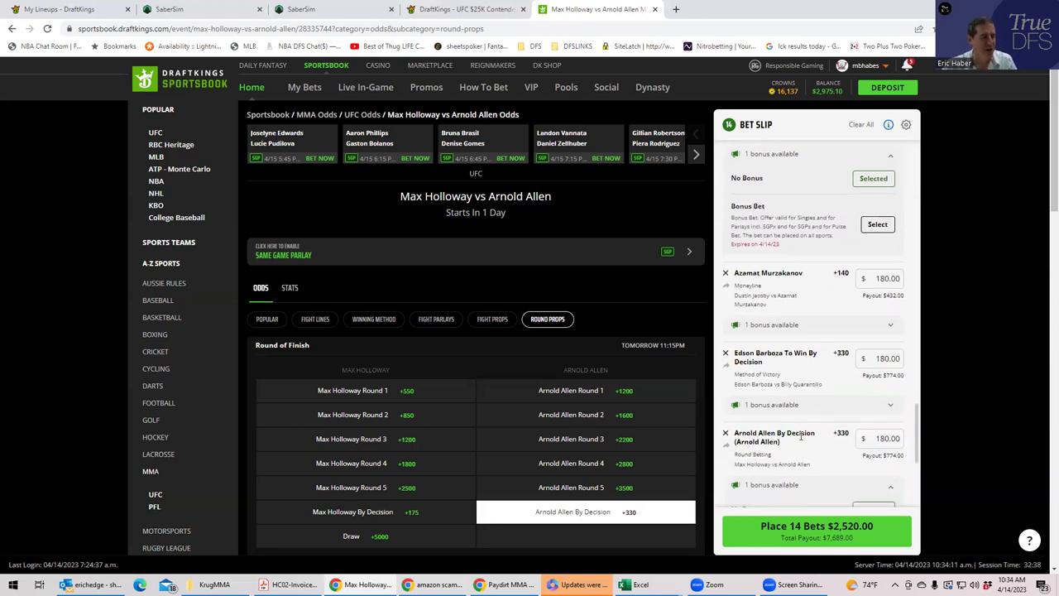
scroll(810, 443, down, 1)
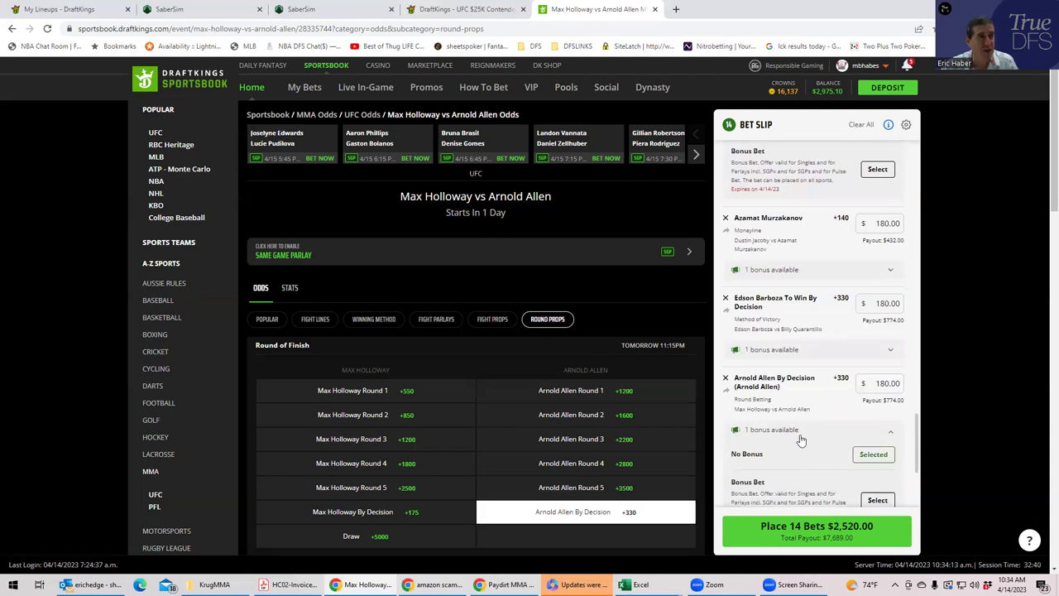